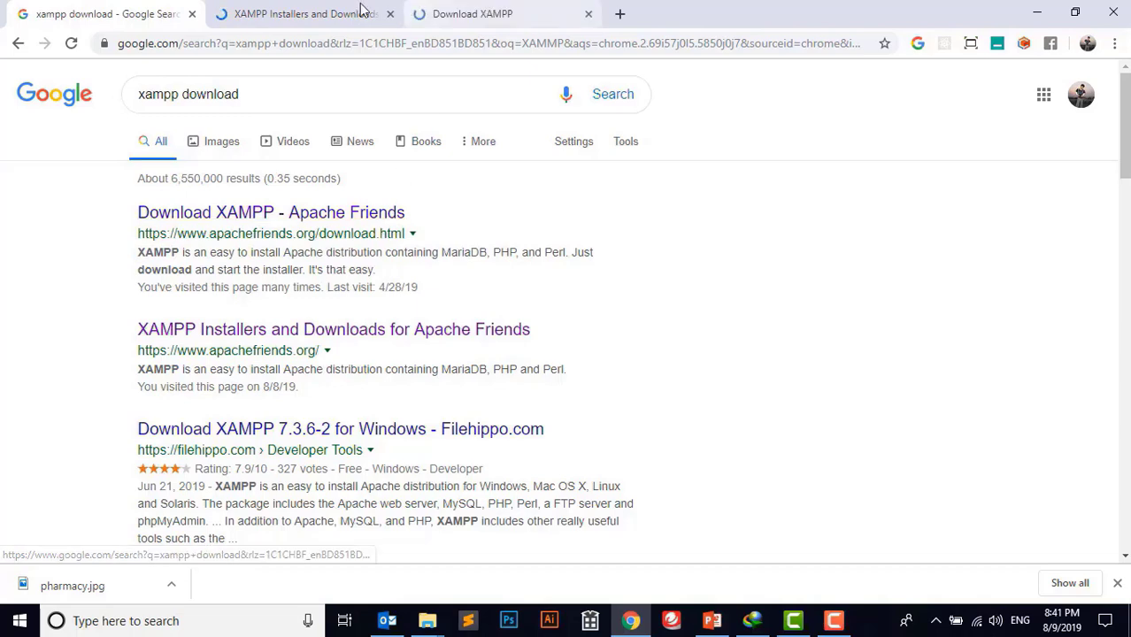
# - Download the 64-bit XAMPP 7.1.31 installer for Windows from the Apache Friends download page and save it to disk
pyautogui.click(464, 14)
pyautogui.scroll(-4, 456, 347)
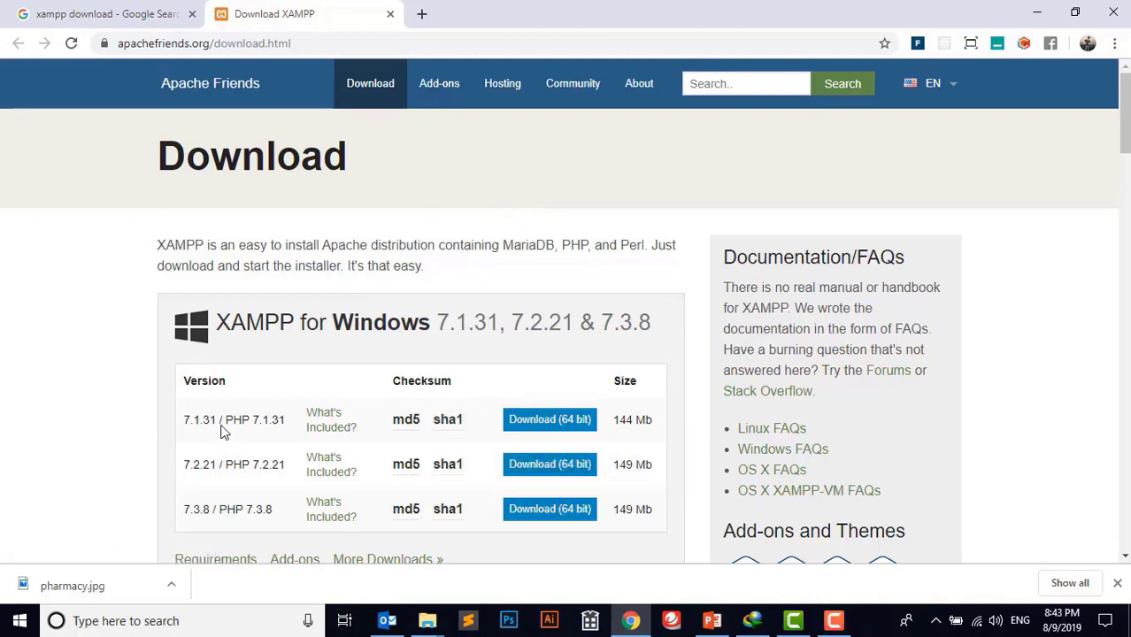
pyautogui.click(580, 421)
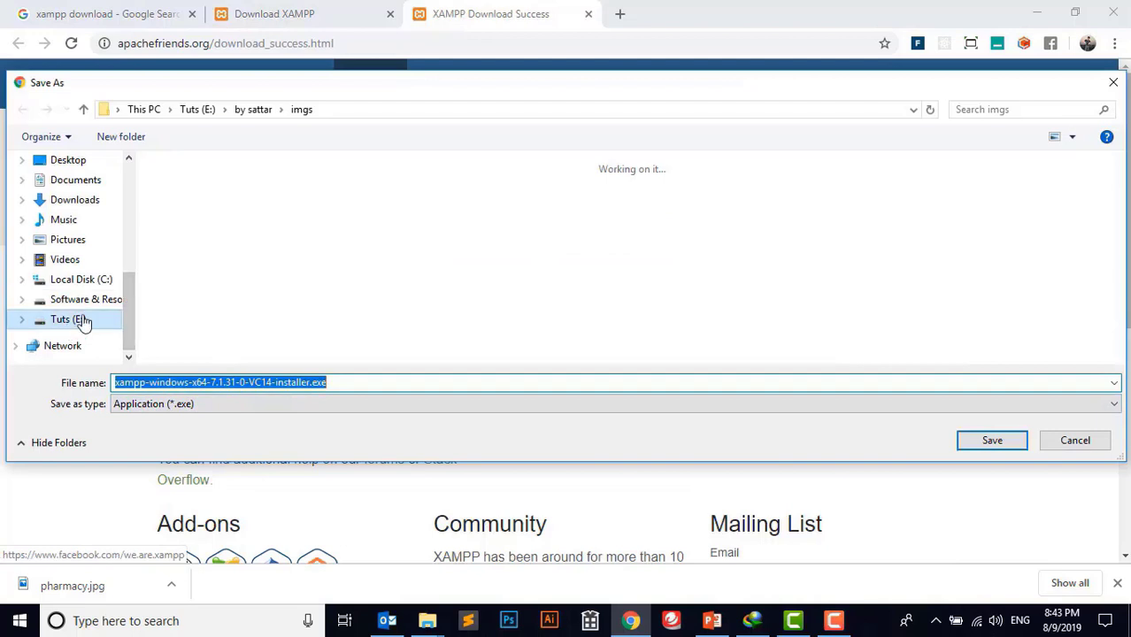
pyautogui.click(993, 441)
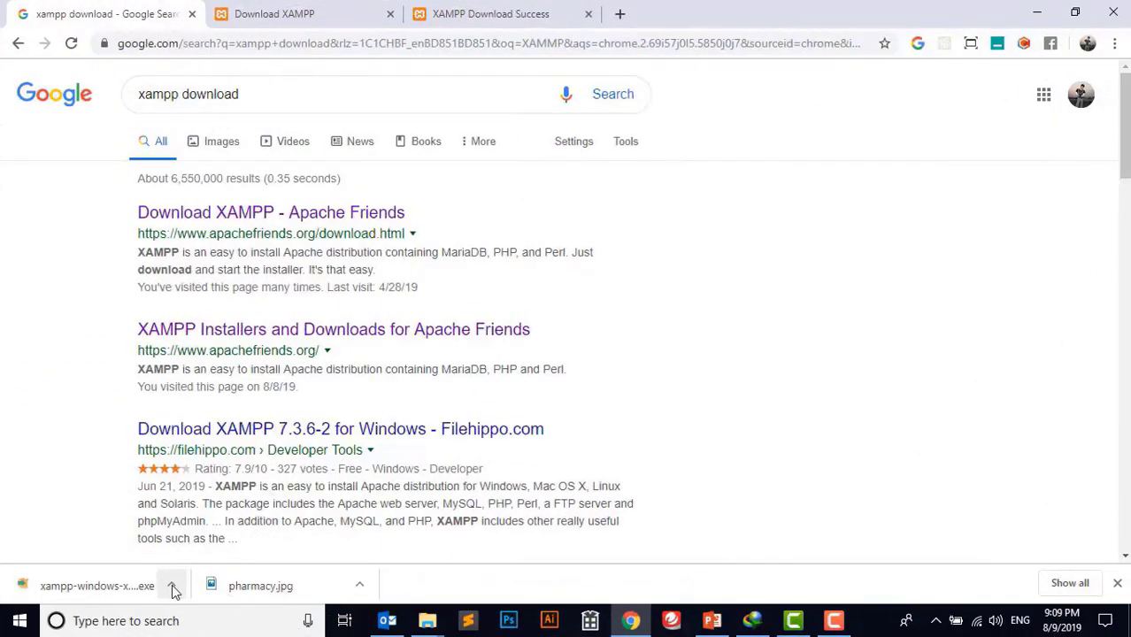
# - Launch the downloaded XAMPP installer from its folder and proceed through the setup wizard to the installation folder page
pyautogui.click(172, 585)
pyautogui.click(228, 529)
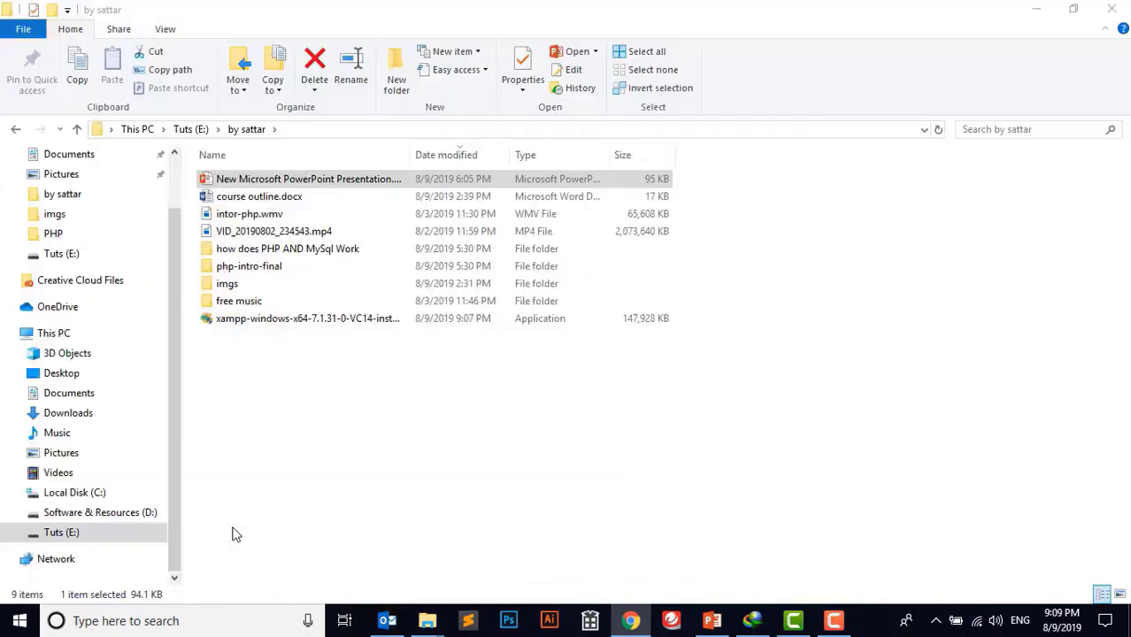
pyautogui.doubleClick(285, 323)
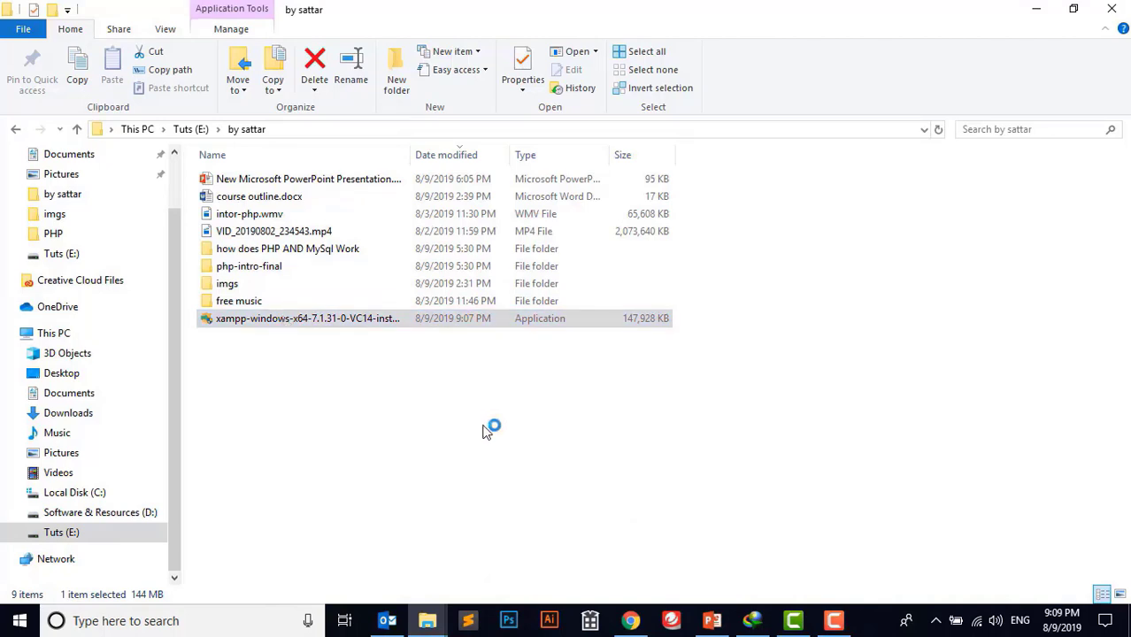
pyautogui.click(532, 351)
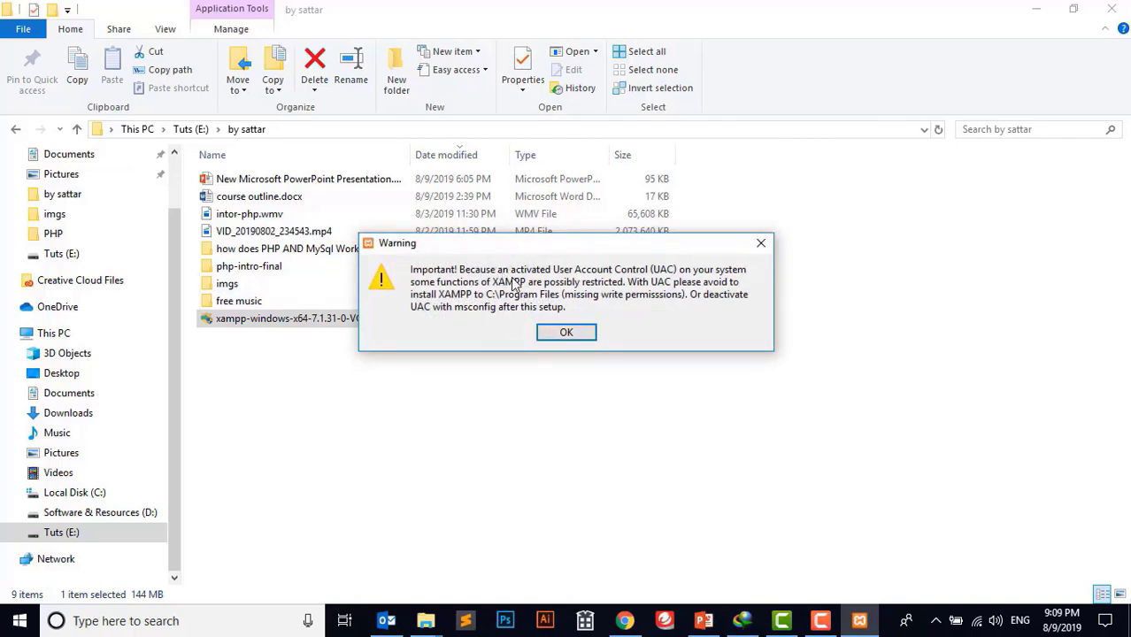
pyautogui.click(566, 333)
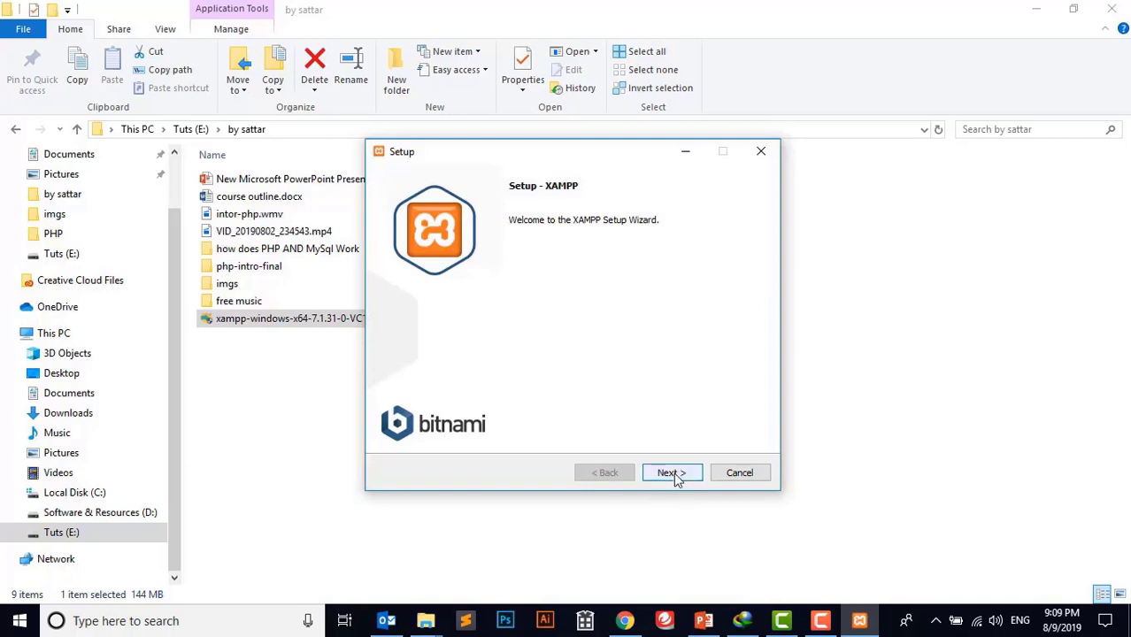
pyautogui.click(674, 473)
pyautogui.click(673, 471)
# - Try to use the root of the Tuts (E:) drive as the XAMPP installation folder
pyautogui.click(501, 251)
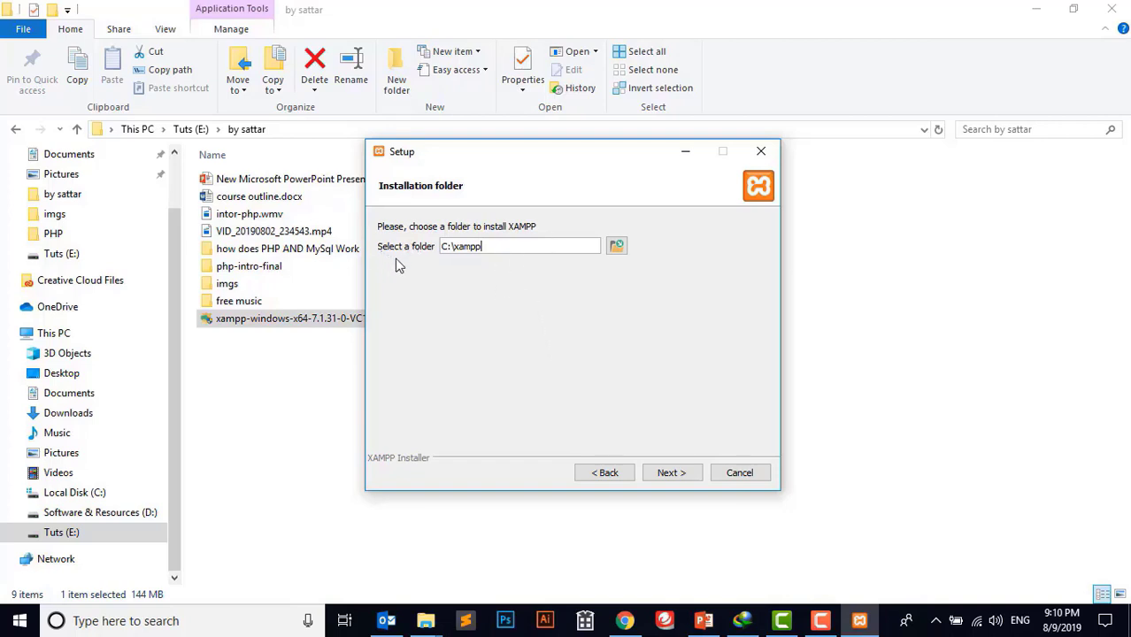
pyautogui.click(617, 247)
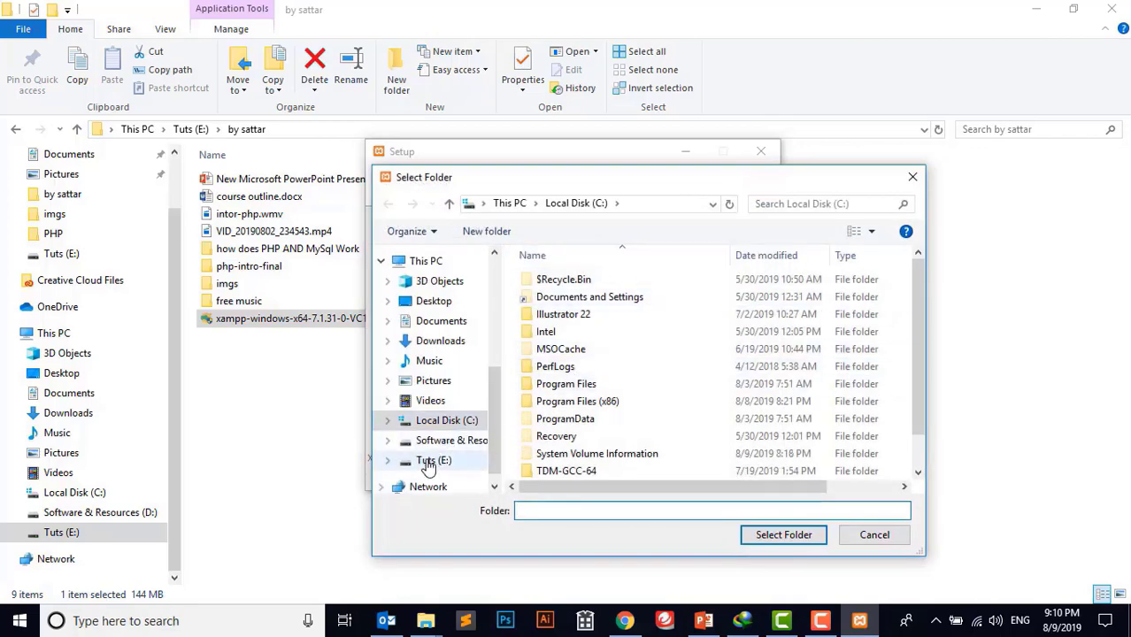
pyautogui.click(434, 462)
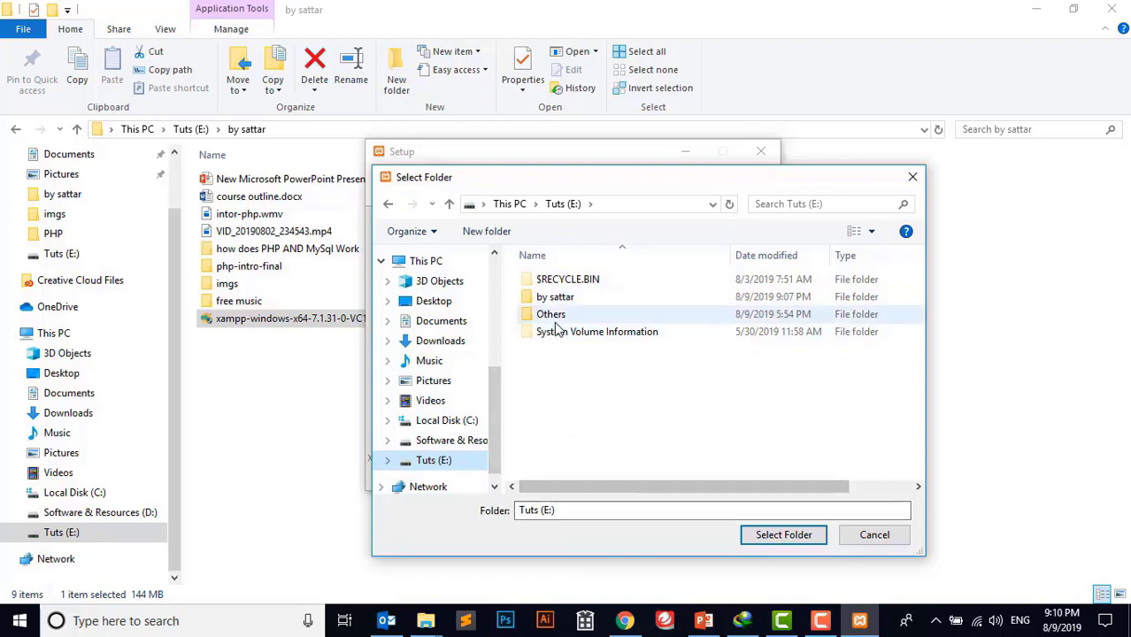
pyautogui.click(807, 536)
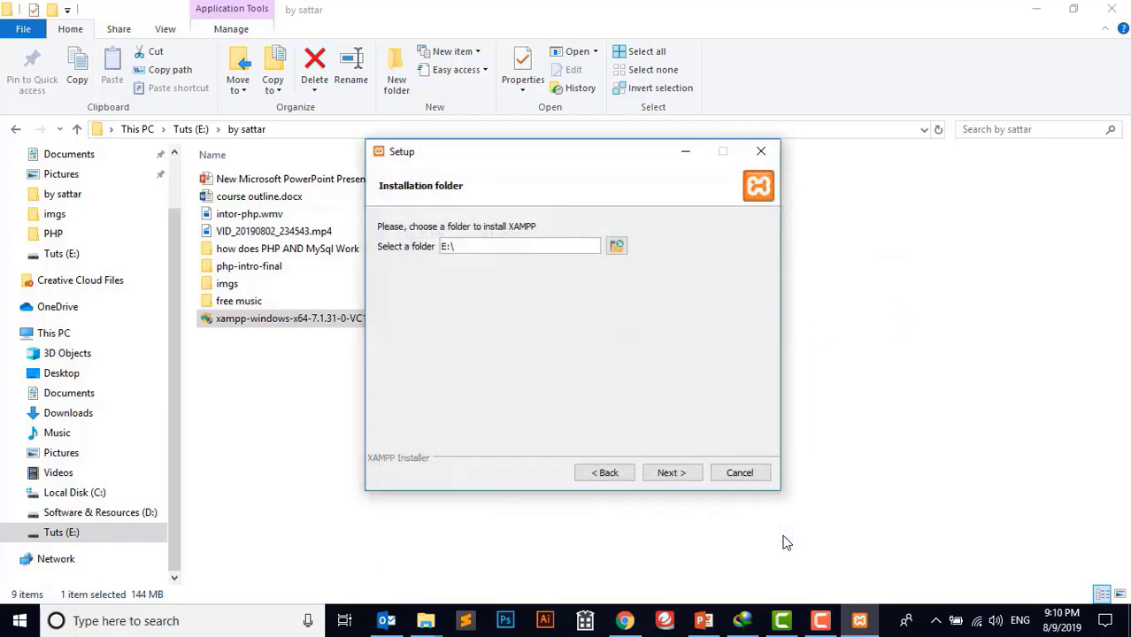
pyautogui.click(671, 469)
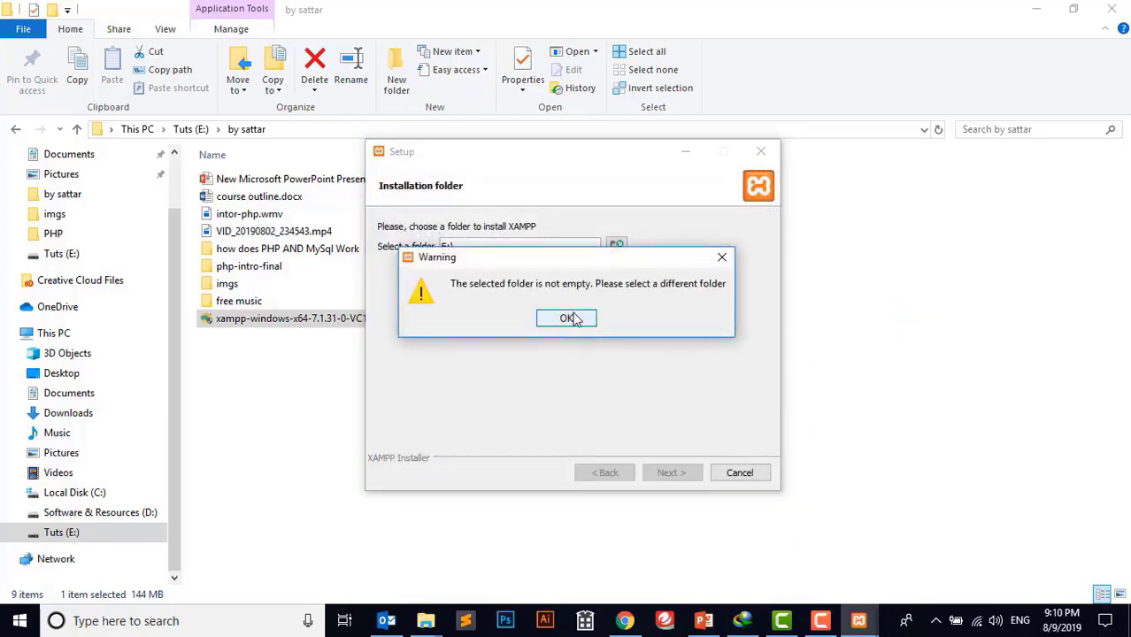
pyautogui.click(568, 319)
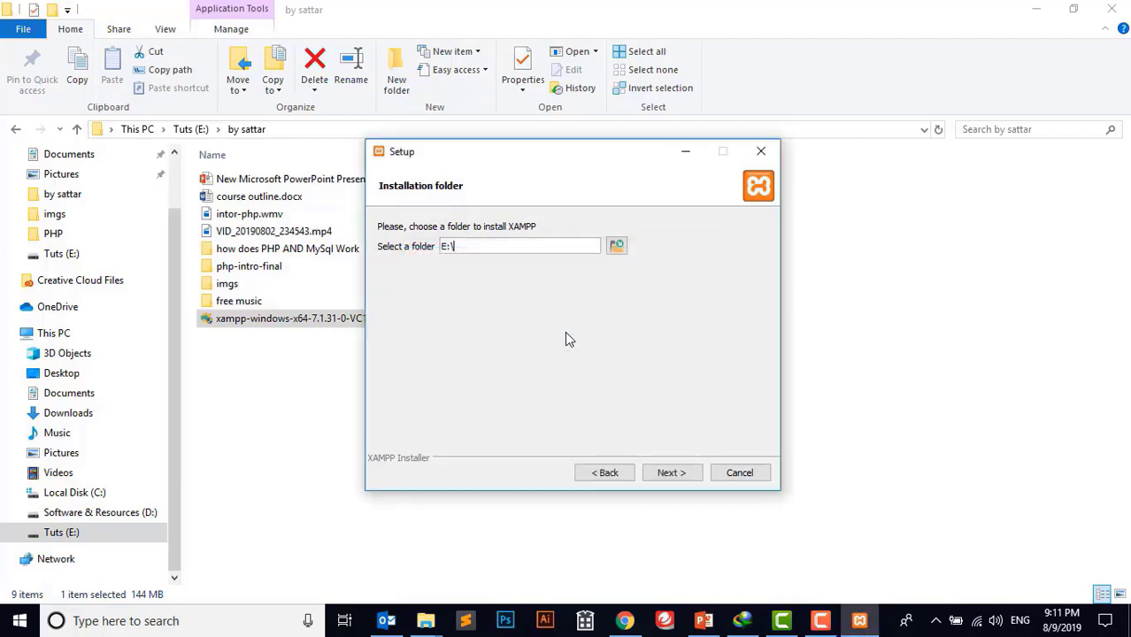
# - Create a folder named Server on the Tuts (E:) drive and choose it as the XAMPP installation folder
pyautogui.click(617, 248)
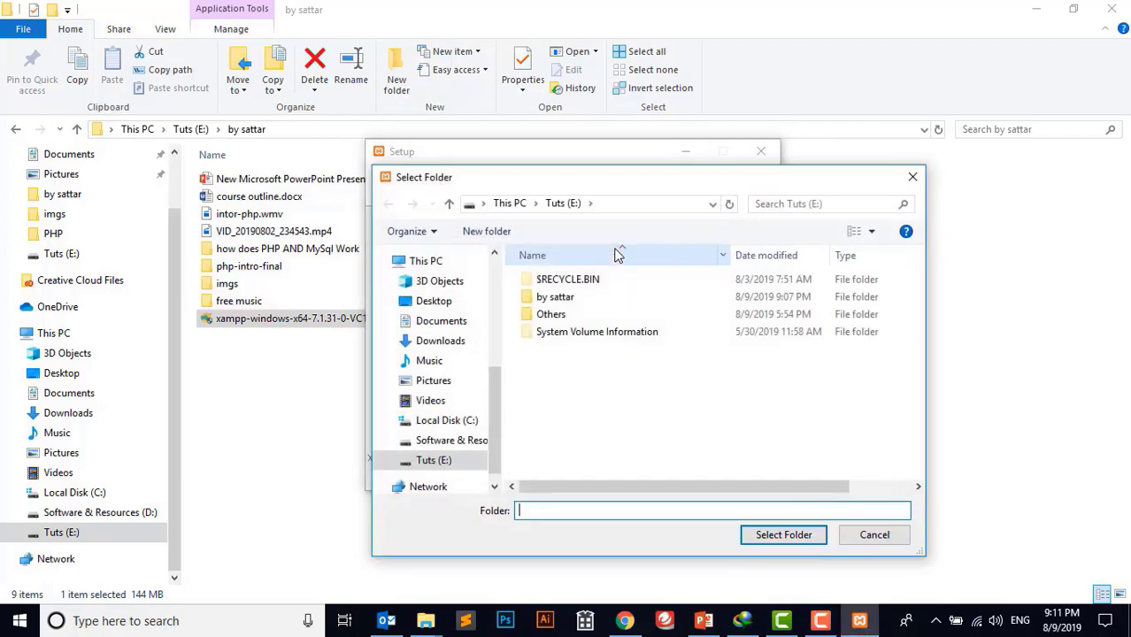
pyautogui.rightClick(570, 412)
pyautogui.moveTo(639, 369)
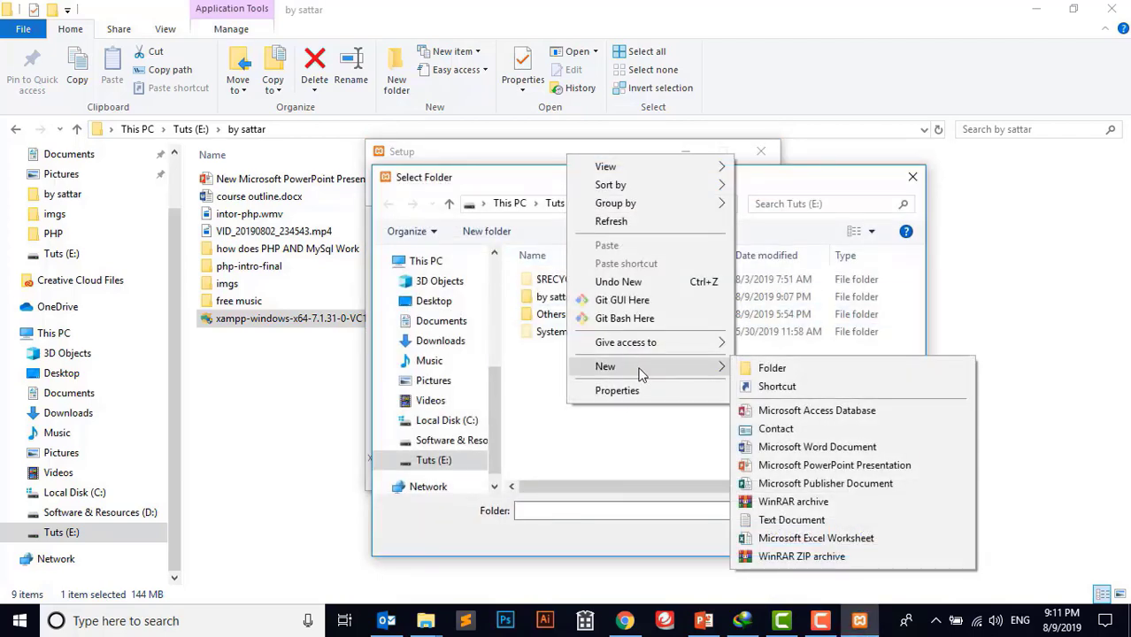
pyautogui.click(761, 368)
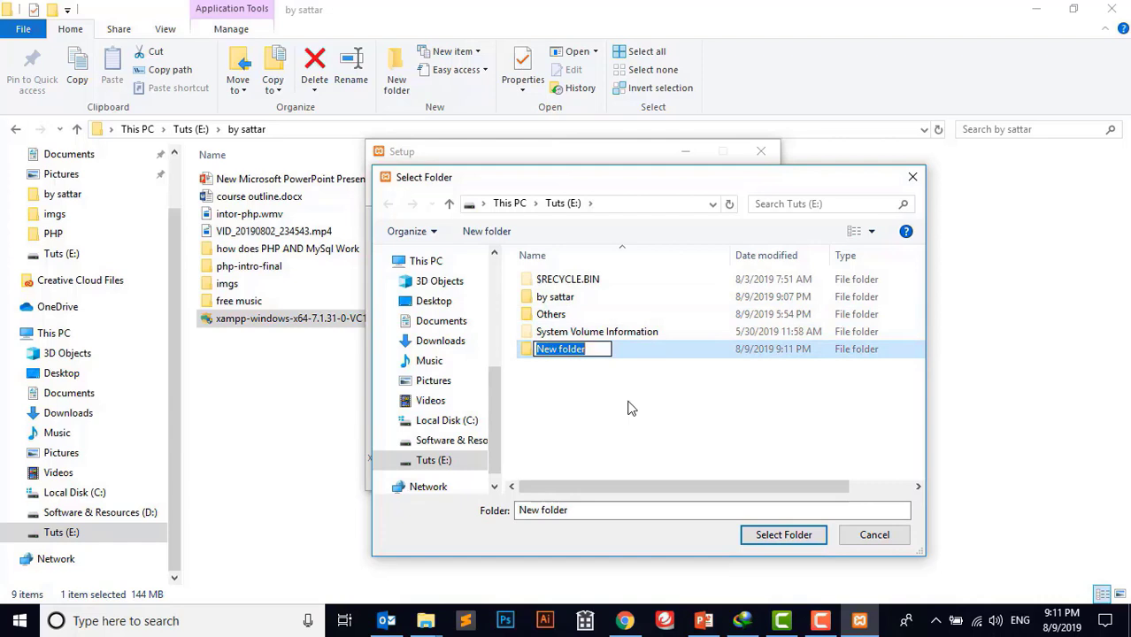
pyautogui.write('Server')
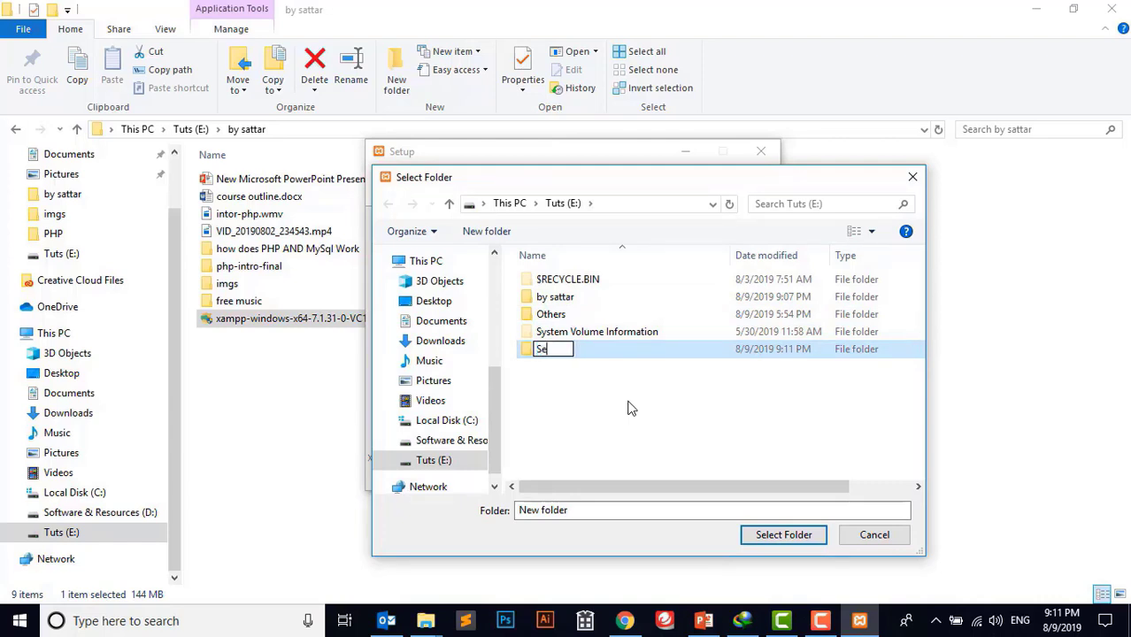
pyautogui.press('Return')
pyautogui.doubleClick(596, 353)
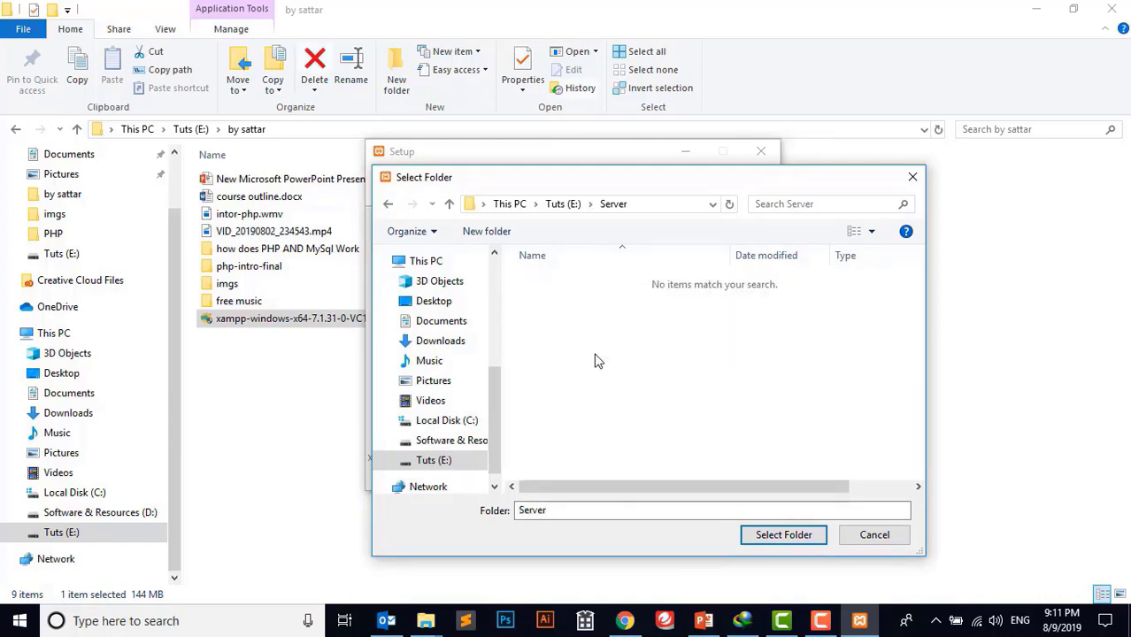
pyautogui.click(790, 535)
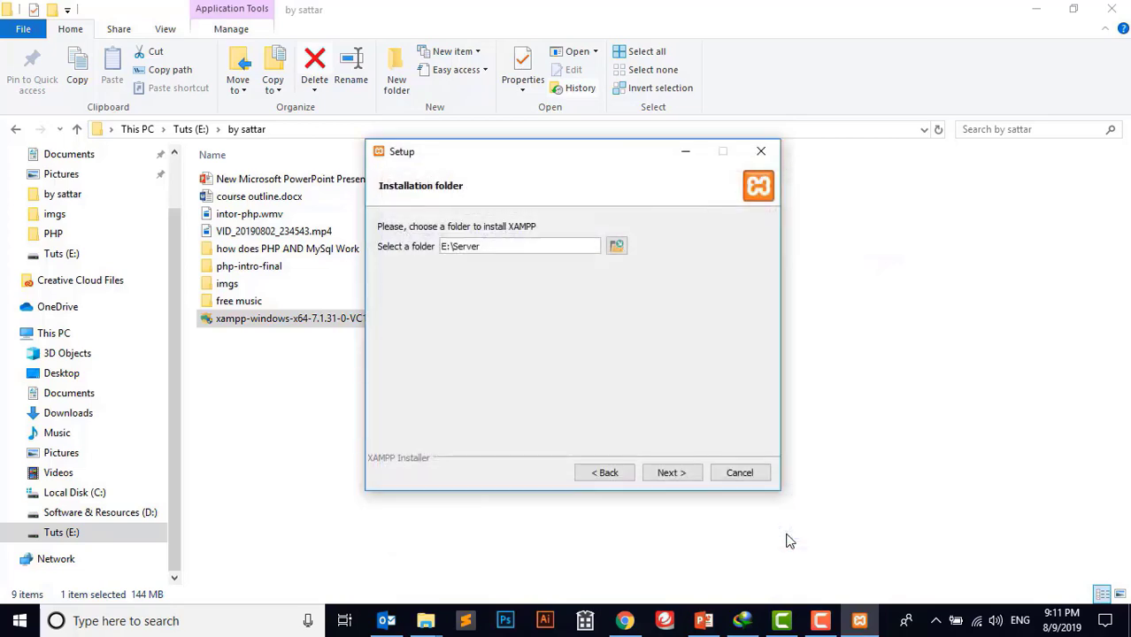
# - Install XAMPP with the remaining default options, finish setup by starting the Control Panel, and save English as its language
pyautogui.click(678, 474)
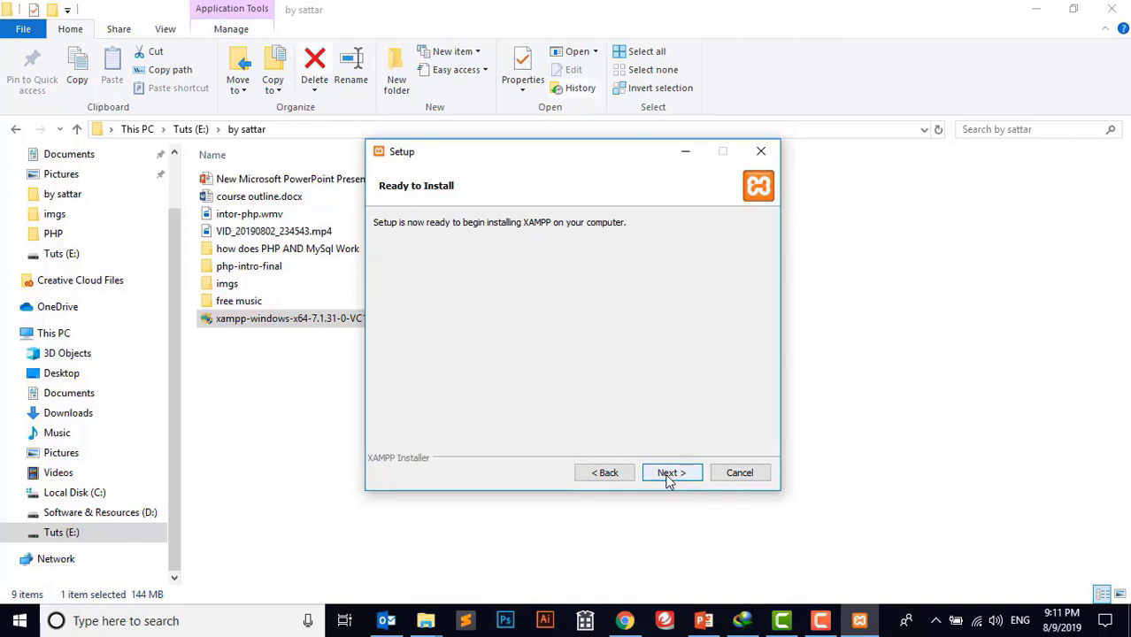
pyautogui.click(670, 474)
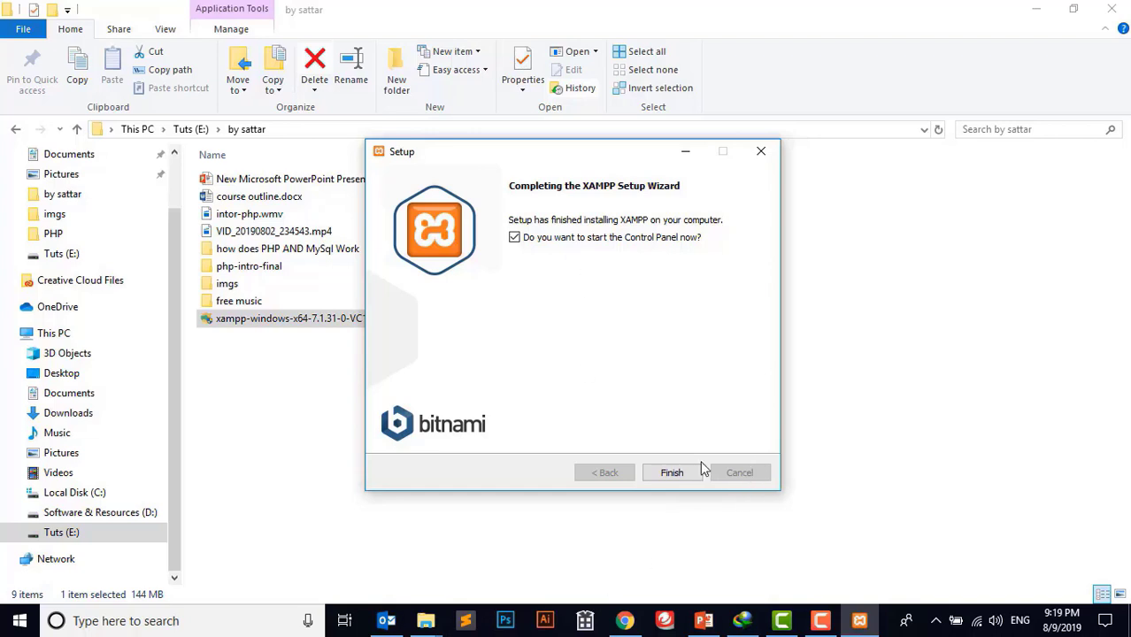
pyautogui.click(670, 473)
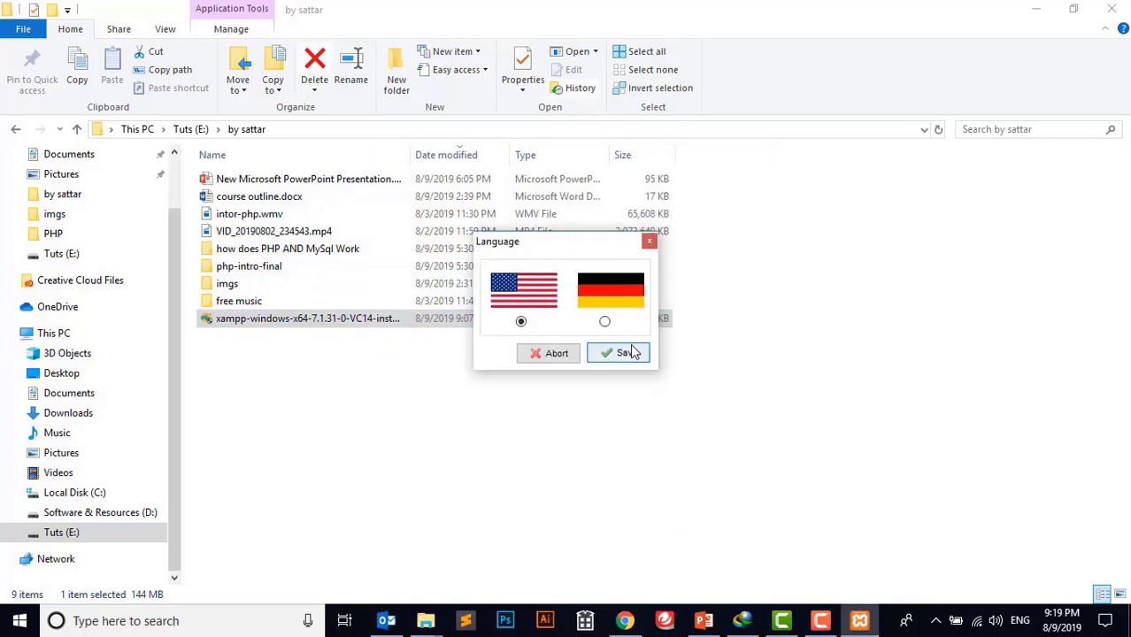
pyautogui.click(624, 354)
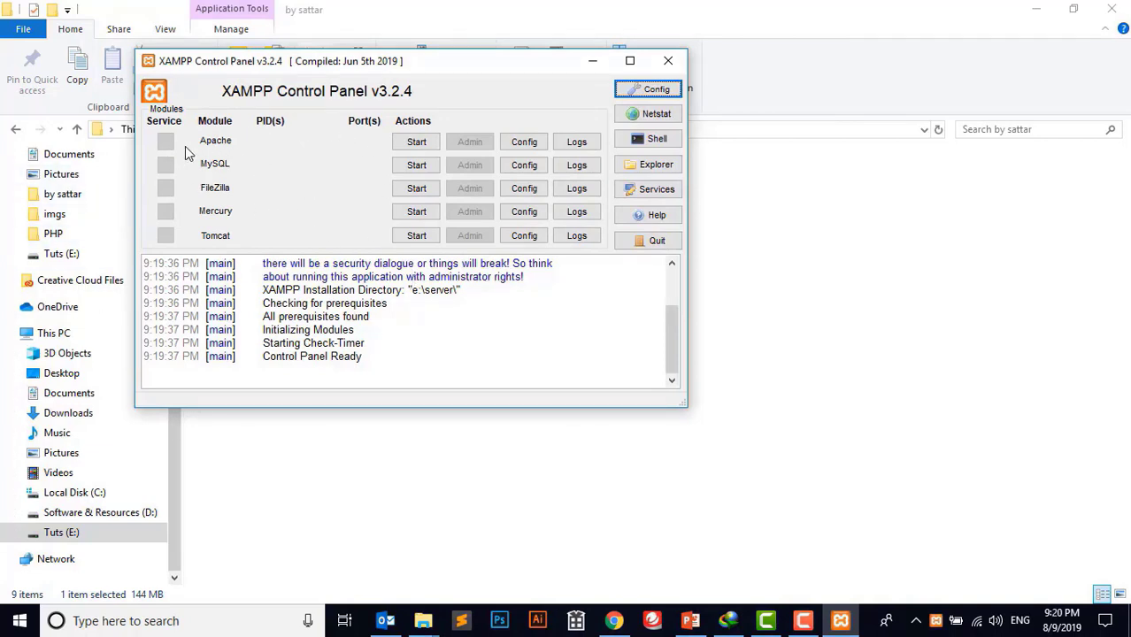
# - Start the Apache and MySQL modules, allowing Apache HTTP Server through the firewall on public networks
pyautogui.click(423, 149)
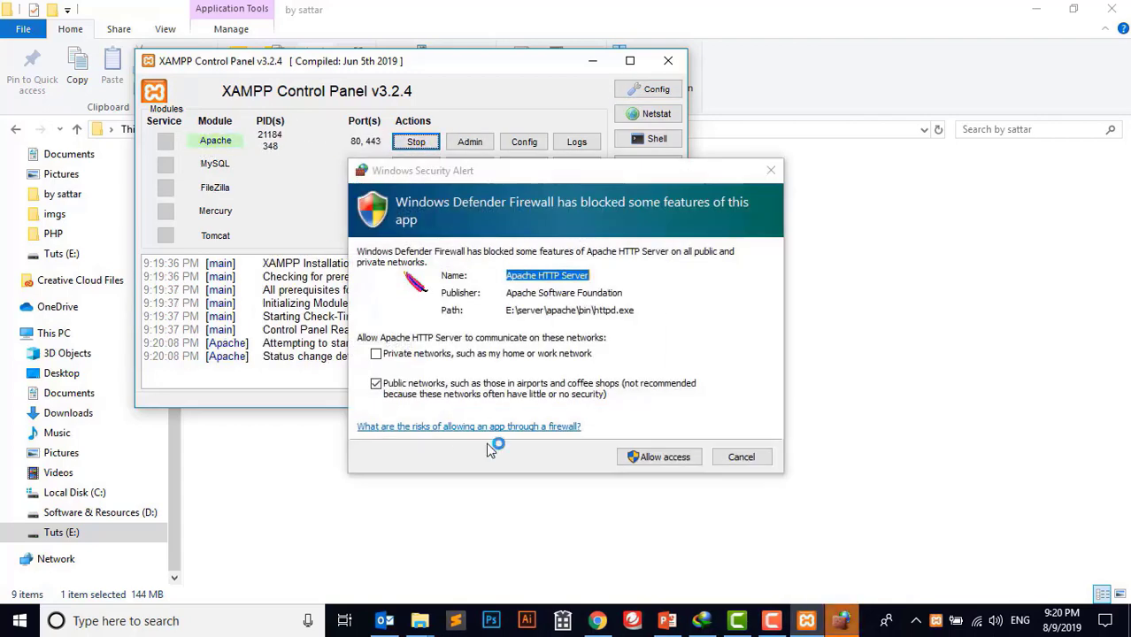
pyautogui.click(662, 458)
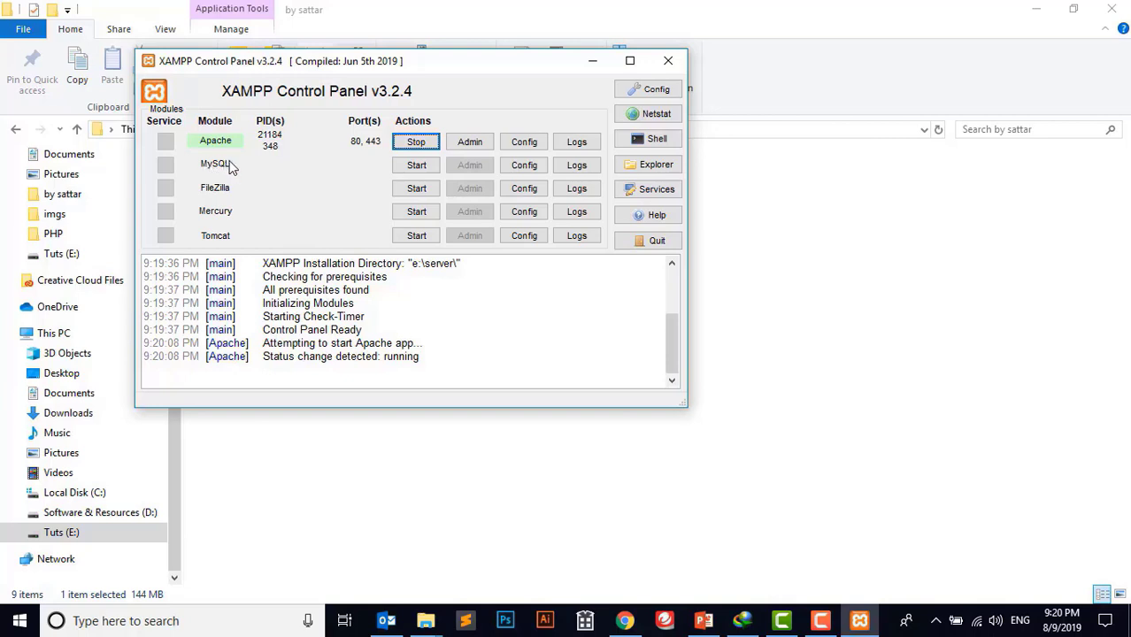
pyautogui.click(414, 170)
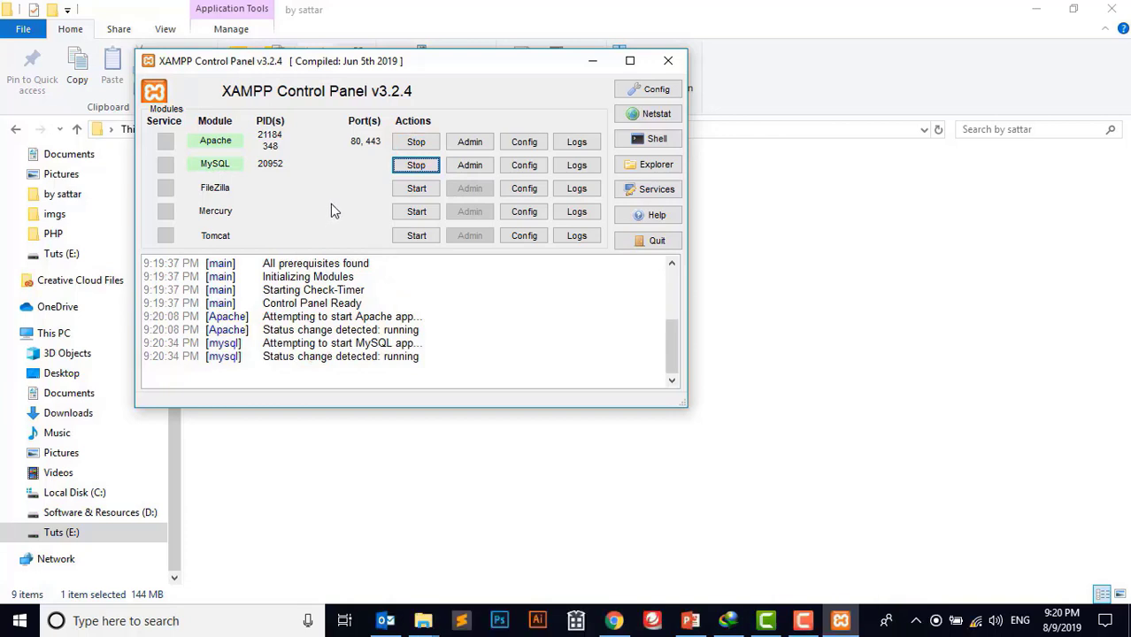
# - Switch to Chrome and open localhost in a new tab to check the XAMPP server
pyautogui.click(614, 620)
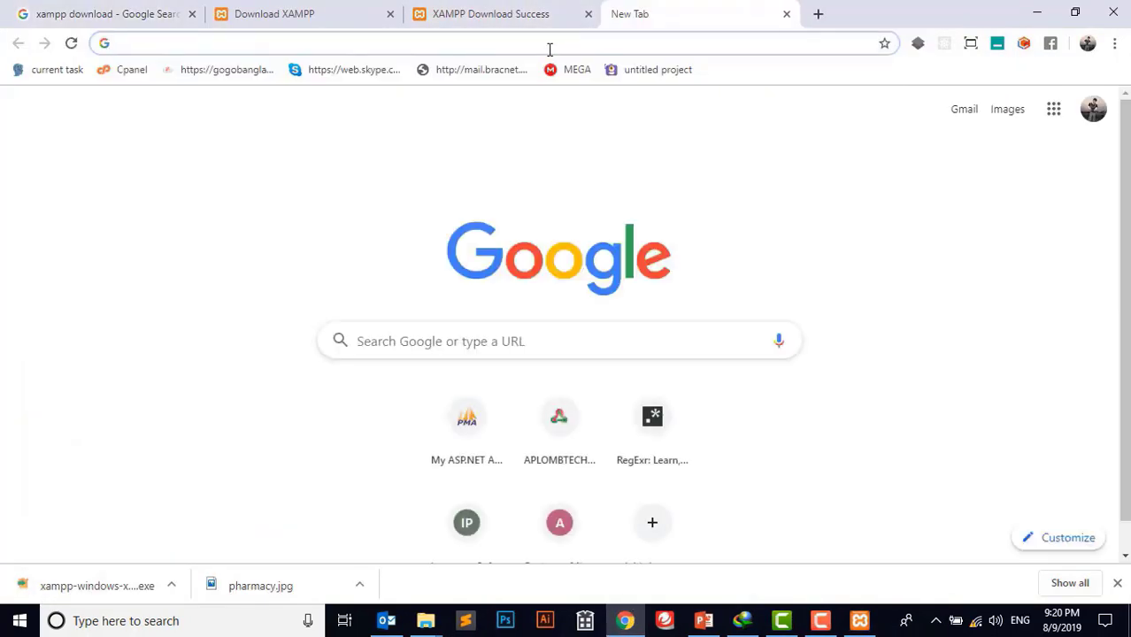
pyautogui.write('localhost')
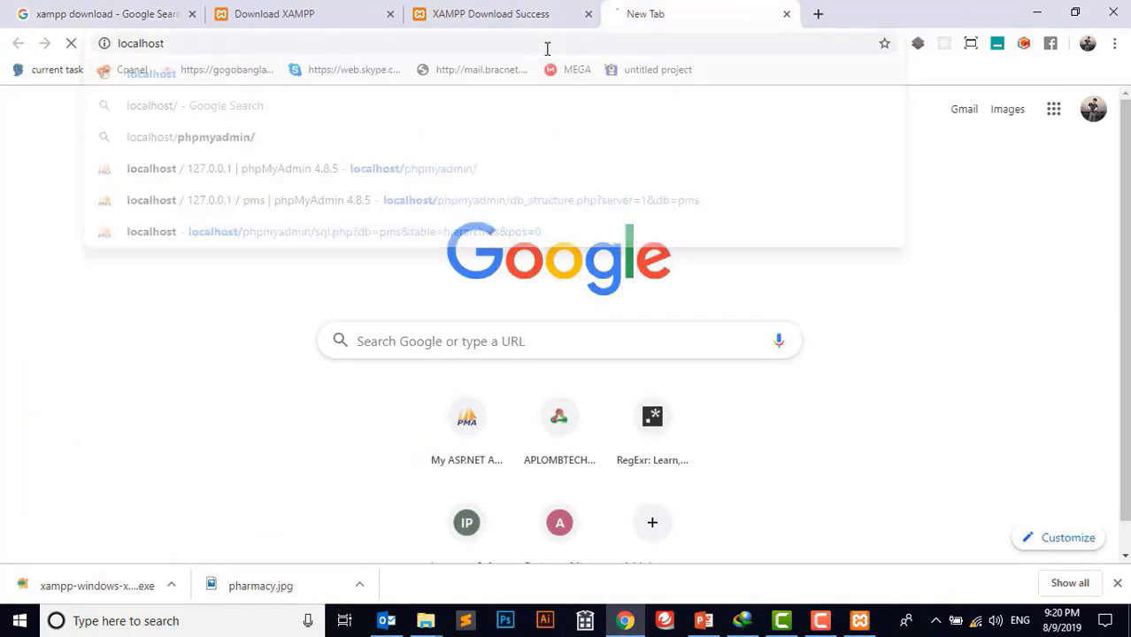
pyautogui.press('Return')
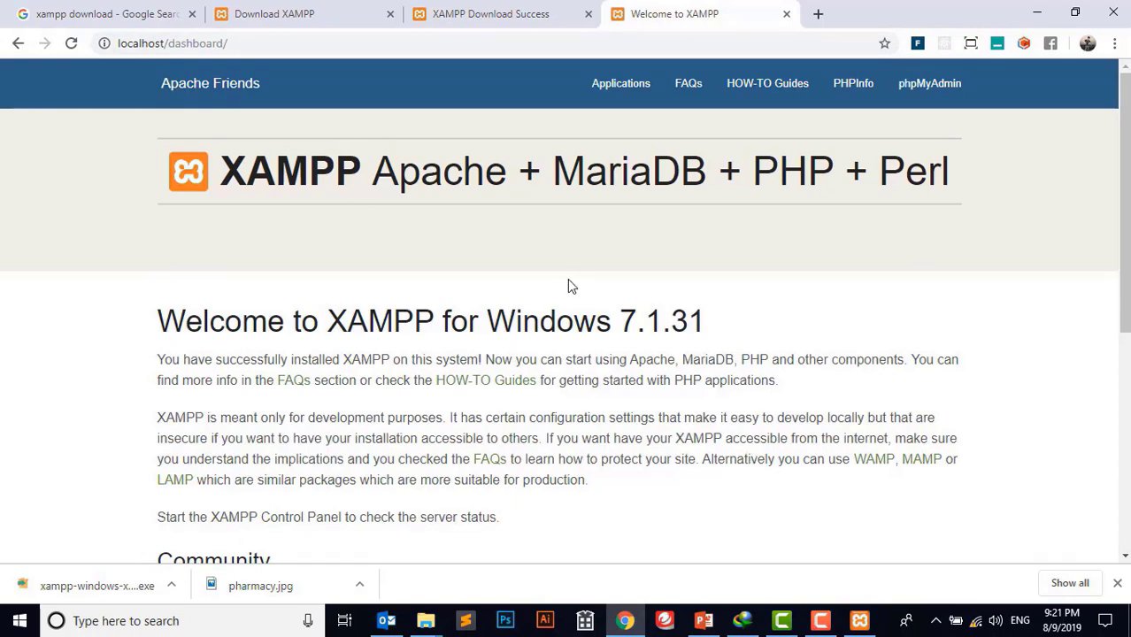
# - Stop Apache in the XAMPP Control Panel, dismiss the mysqld.exe firewall alert, and reload localhost/dashboard/ in the browser
pyautogui.click(859, 621)
pyautogui.click(416, 142)
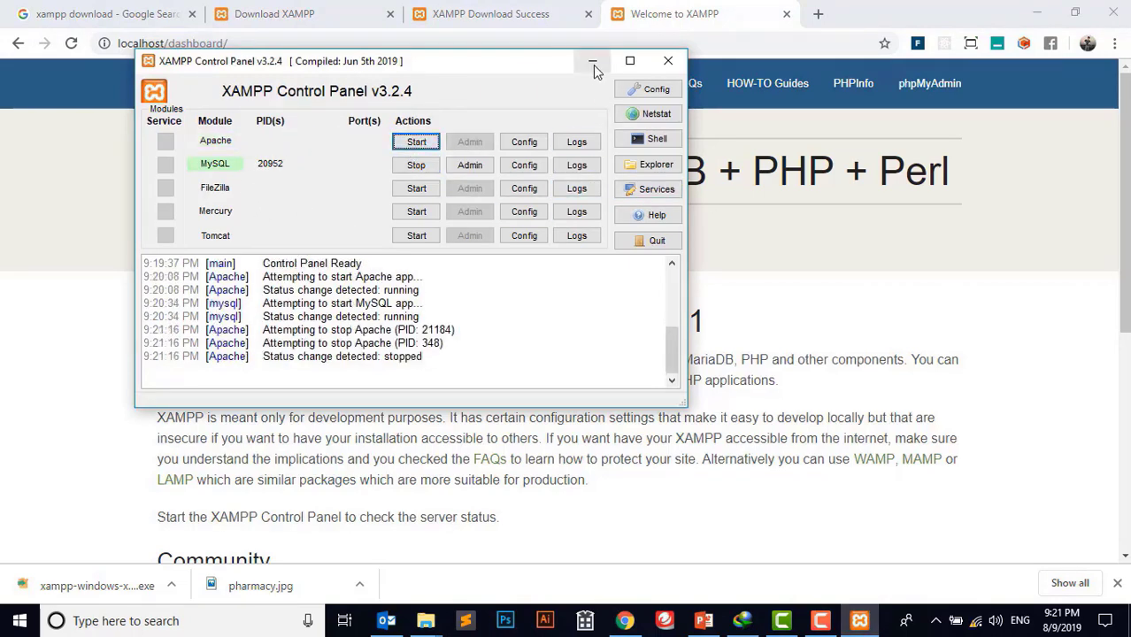
pyautogui.click(594, 61)
pyautogui.click(282, 42)
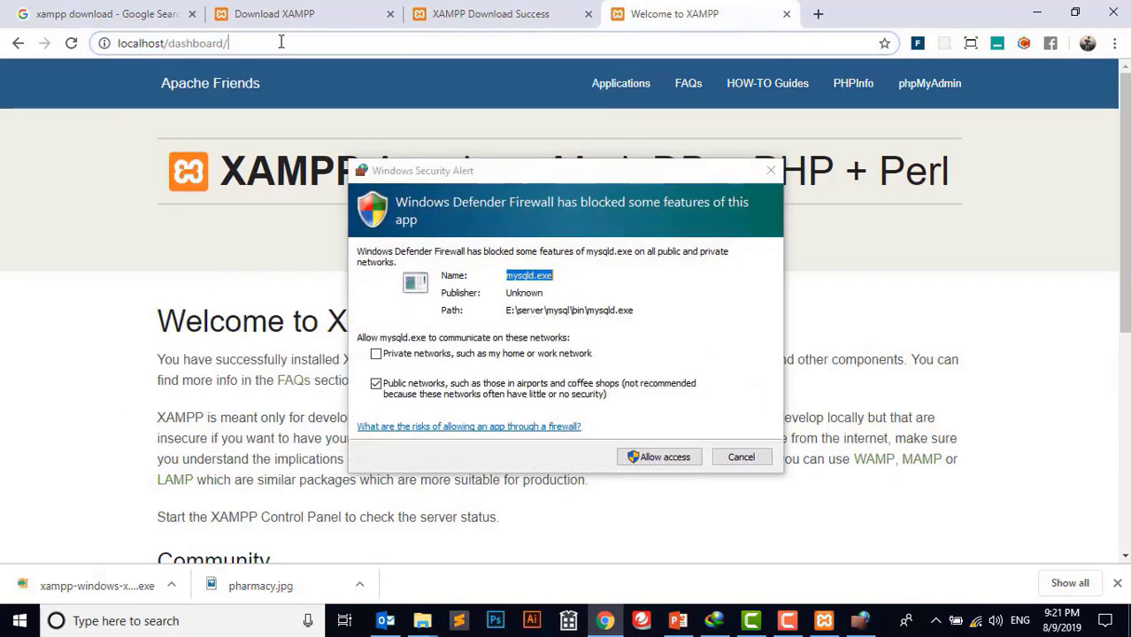
pyautogui.click(769, 171)
pyautogui.press('Return')
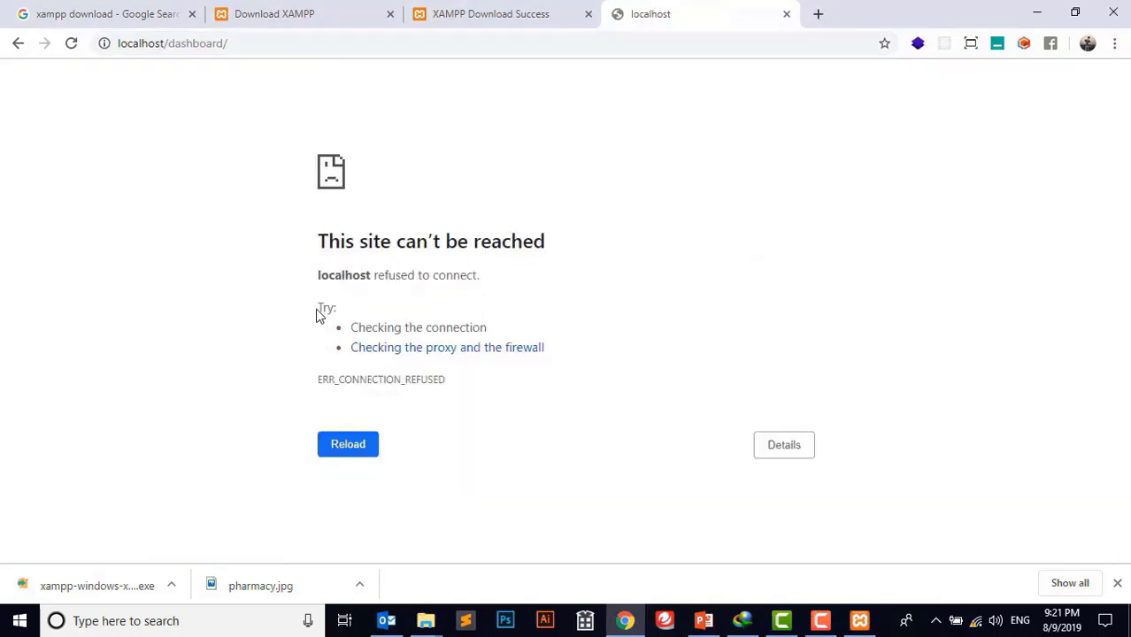
# - Start Apache again in the XAMPP Control Panel, minimize the panel, and reload localhost/dashboard/ in Chrome
pyautogui.hotkey('alt', 'Tab')
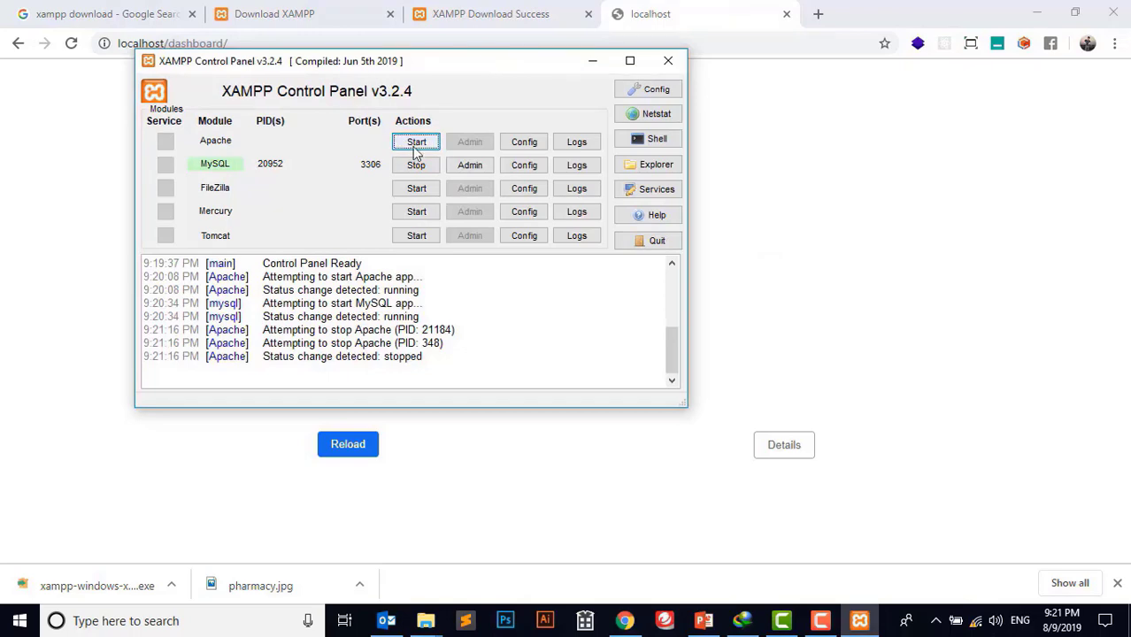
pyautogui.click(416, 146)
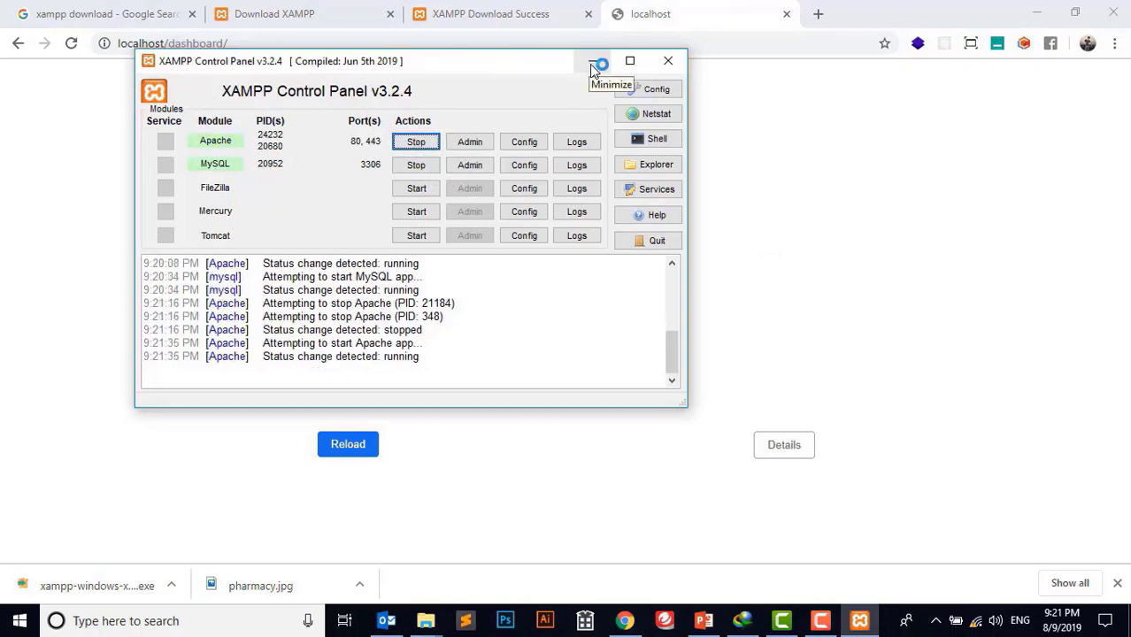
pyautogui.click(593, 62)
pyautogui.click(338, 46)
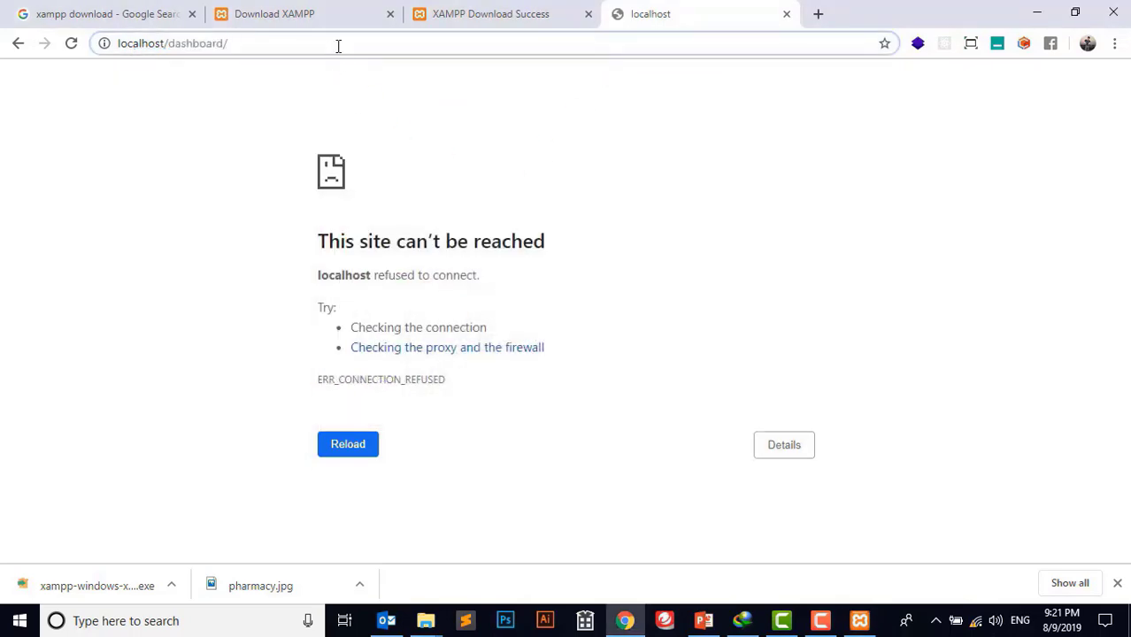
pyautogui.press('Return')
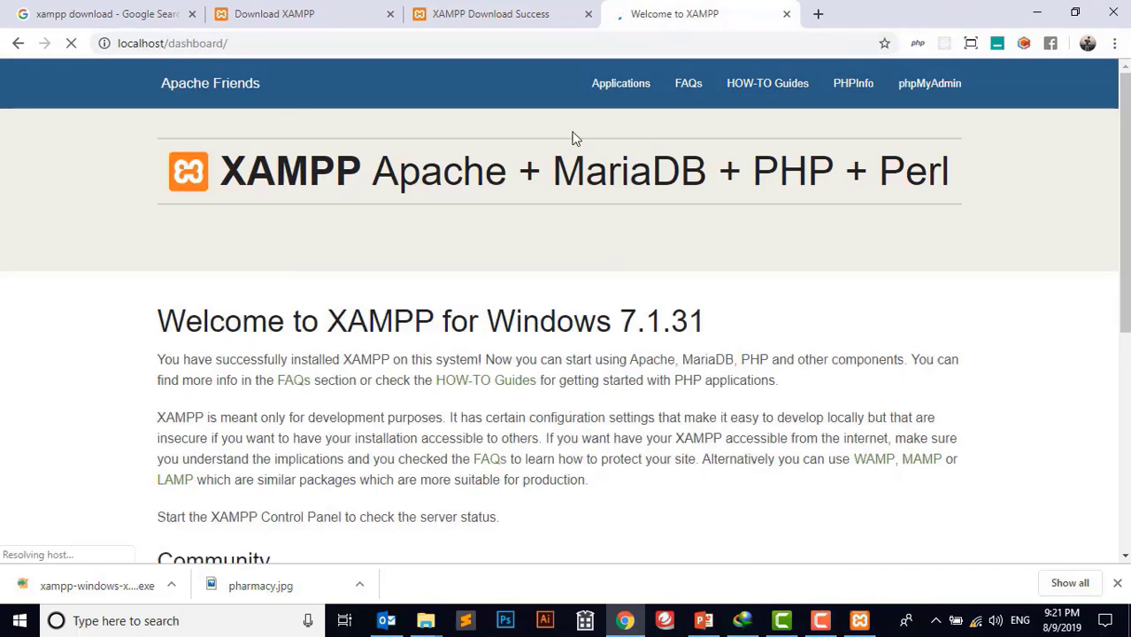
# - Open the PHPInfo page from the XAMPP dashboard to check PHP, and go to localhost/phpmyadmin/ in the same tab
pyautogui.click(851, 86)
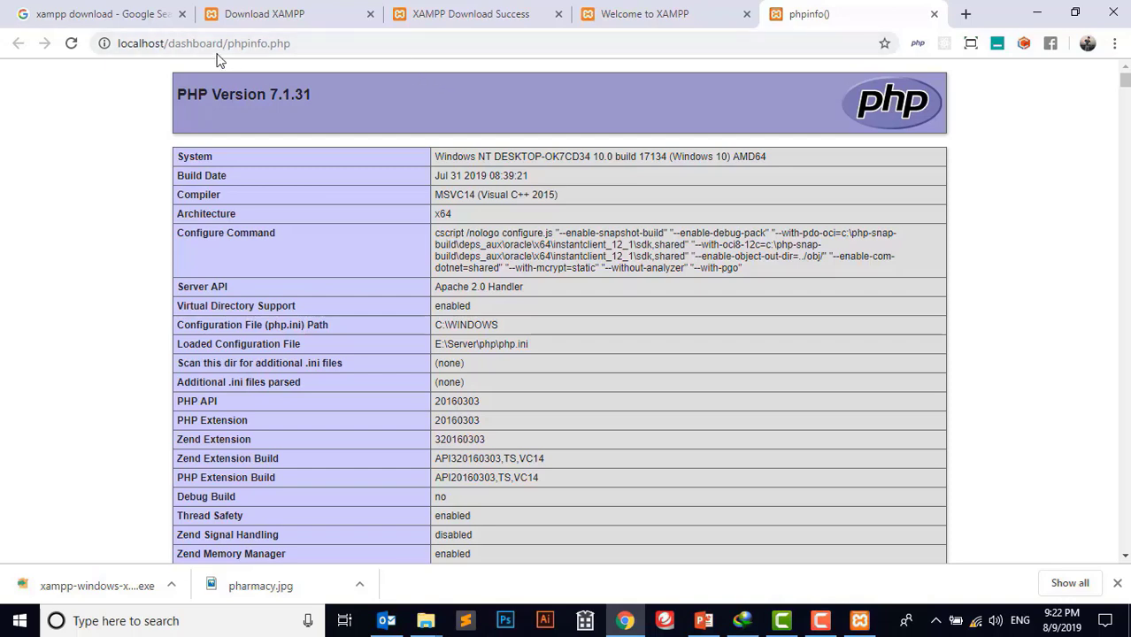
pyautogui.click(178, 44)
pyautogui.moveTo(178, 45); pyautogui.dragTo(470, 20)
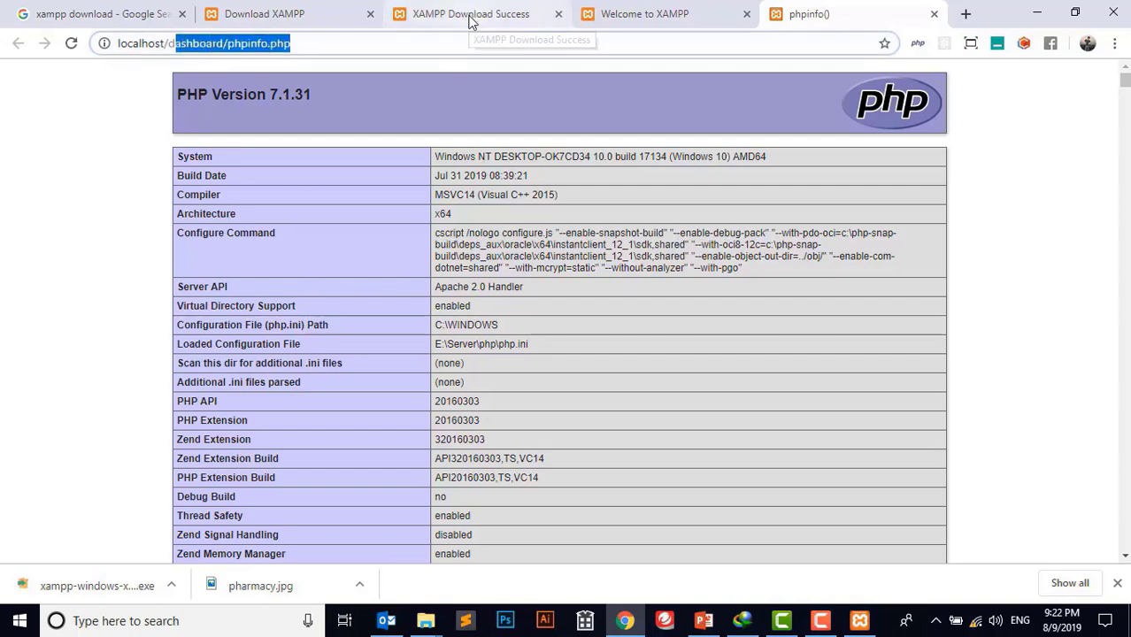
pyautogui.press('BackSpace')
pyautogui.press('BackSpace')
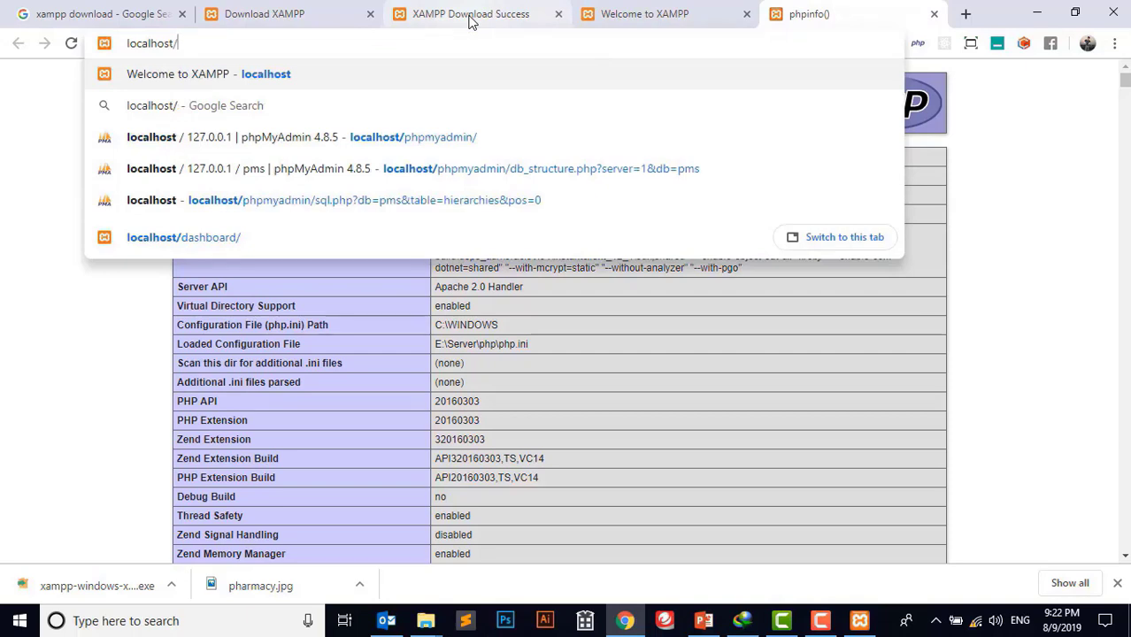
pyautogui.write('ph')
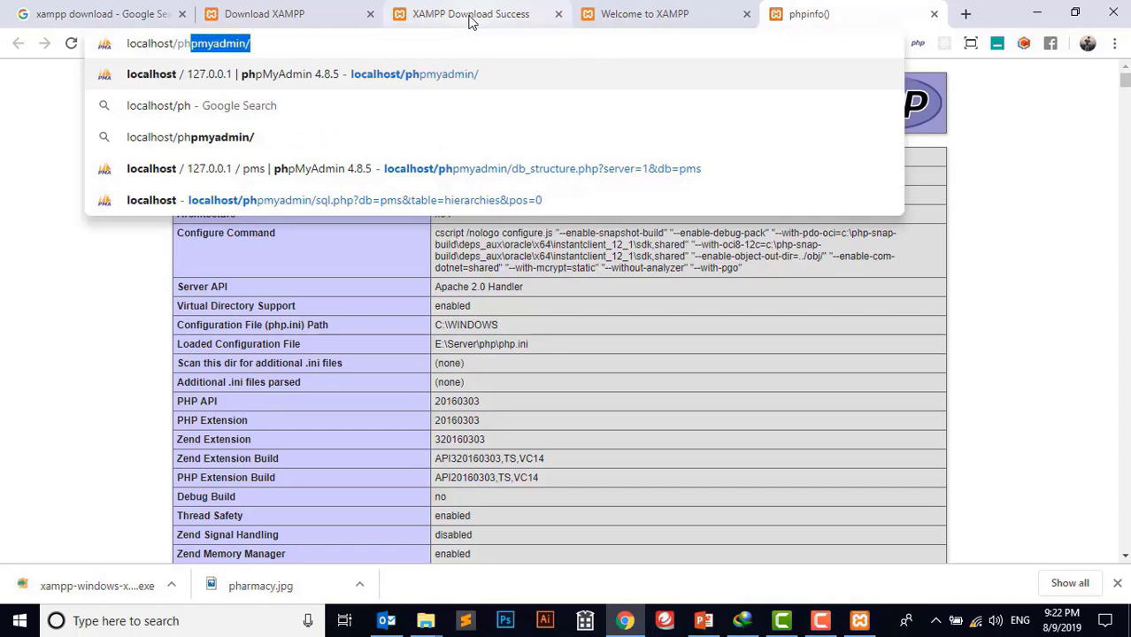
pyautogui.press('Right')
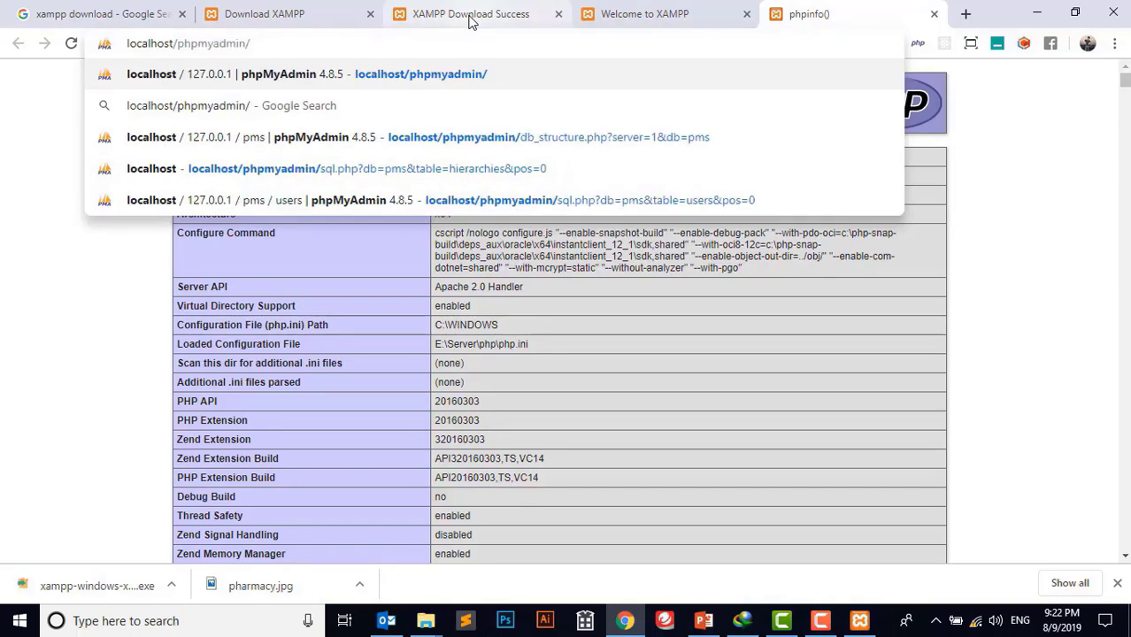
pyautogui.press('Return')
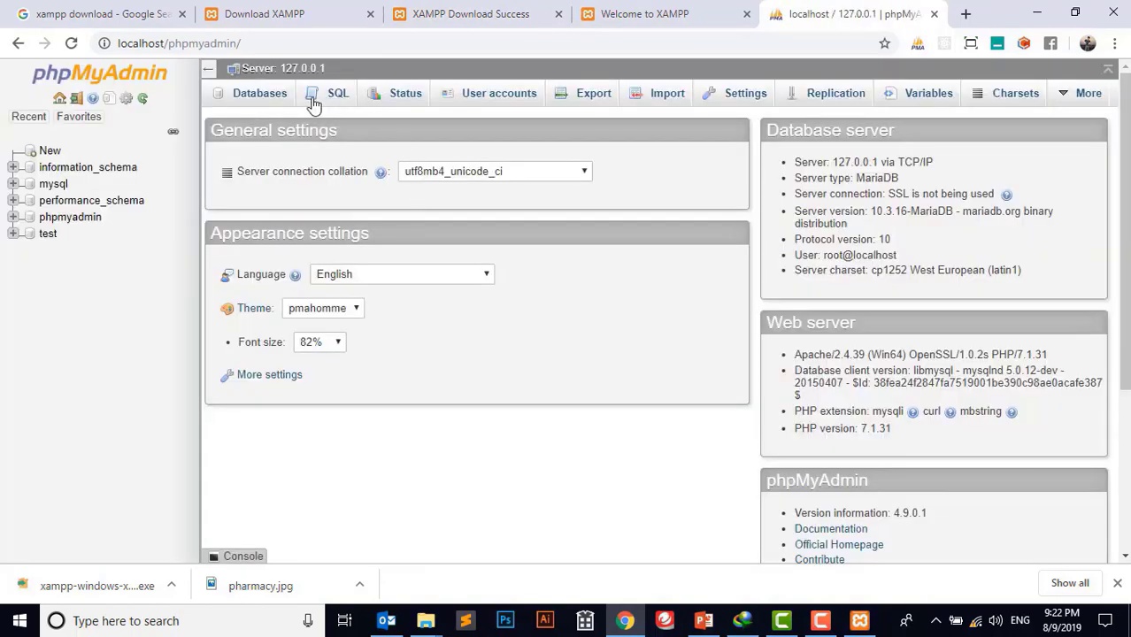
# - View the Databases page and its database name field, return to localhost/phpmyadmin/, and dismiss the configuration error
pyautogui.click(263, 96)
pyautogui.click(271, 225)
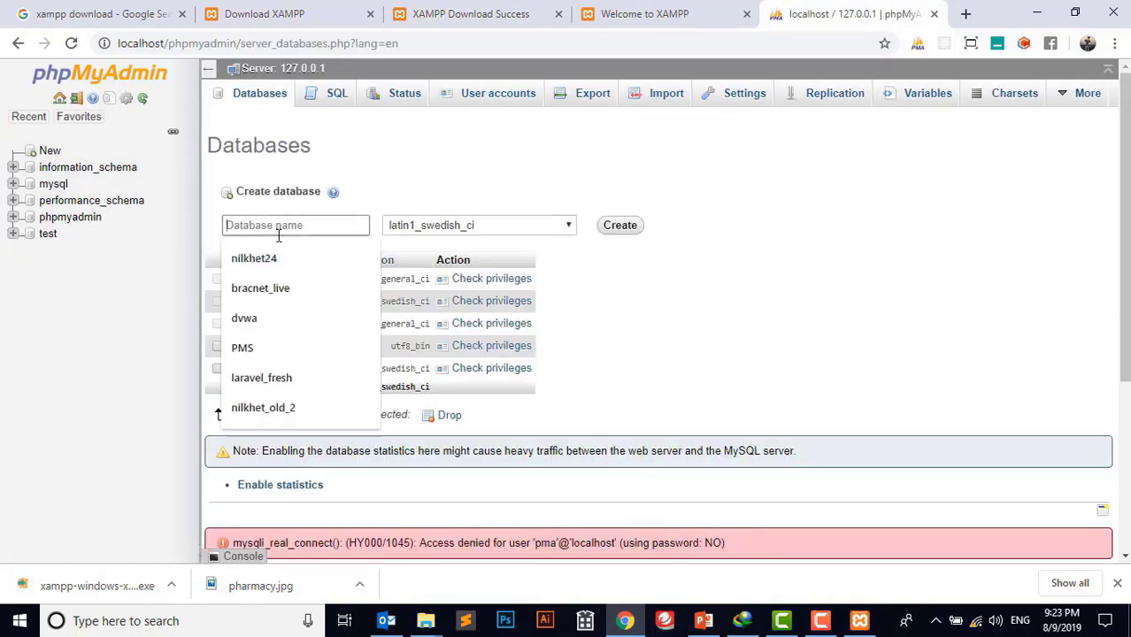
pyautogui.click(413, 157)
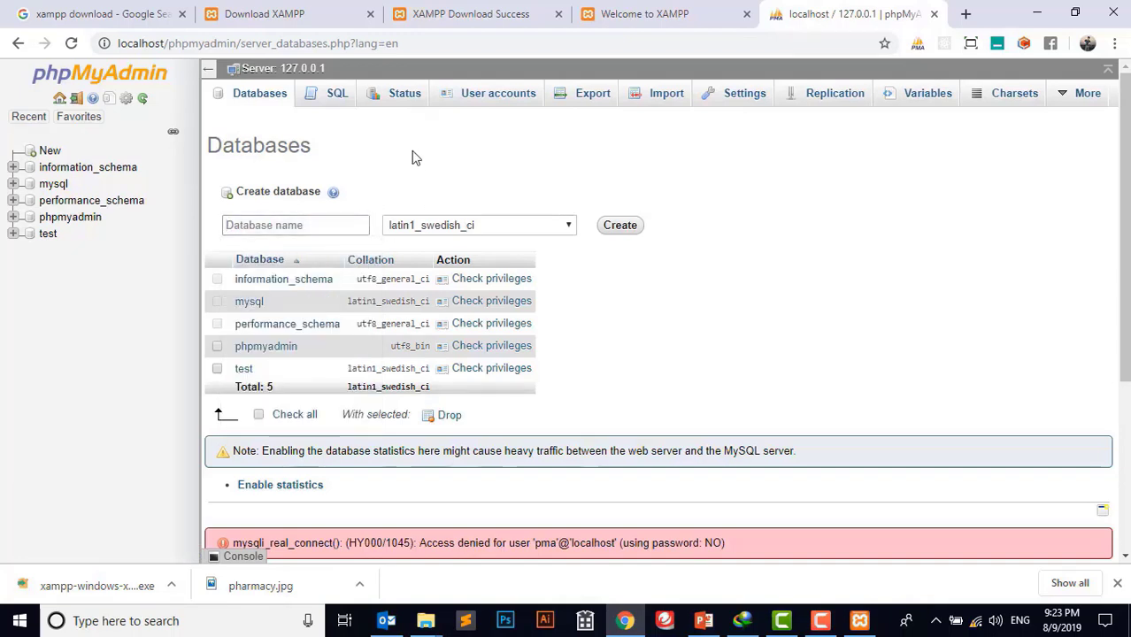
pyautogui.click(312, 226)
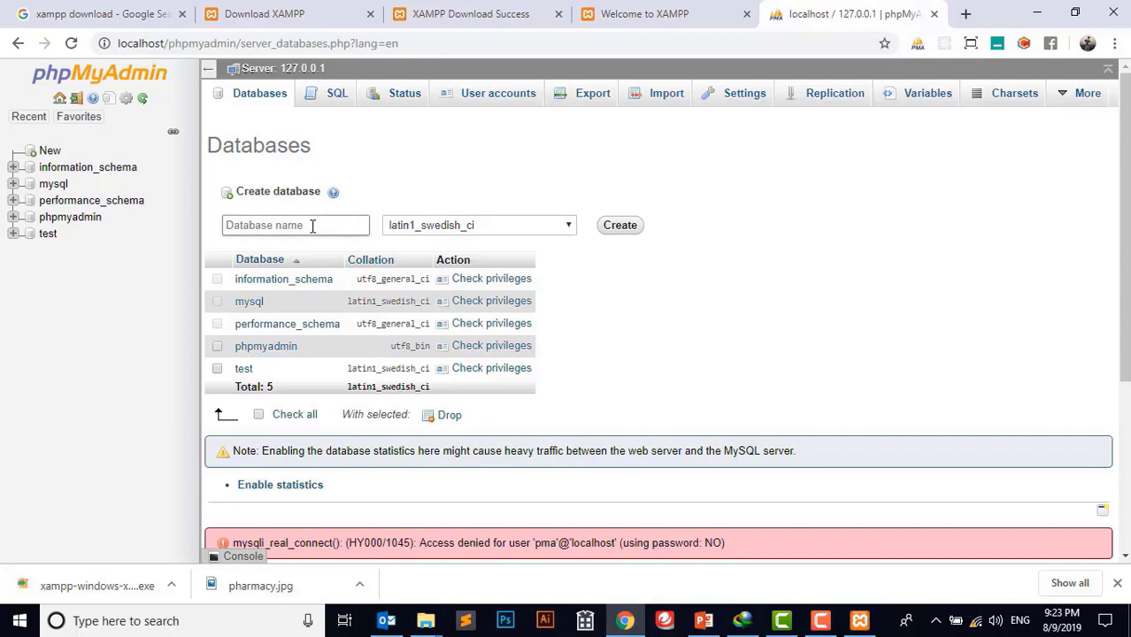
pyautogui.click(313, 225)
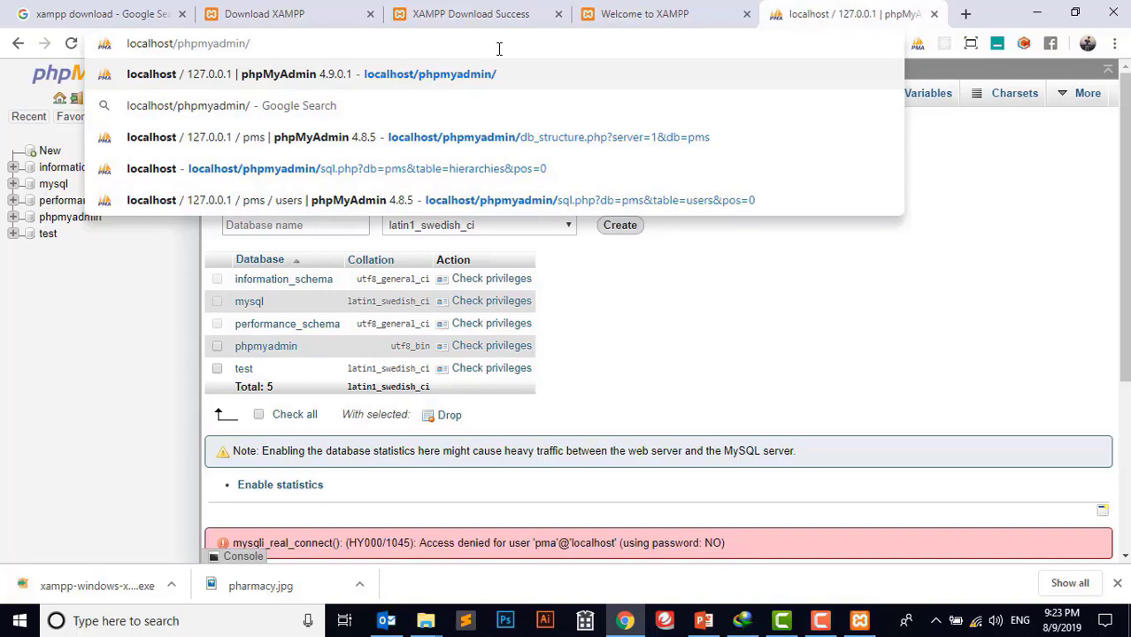
pyautogui.press('Return')
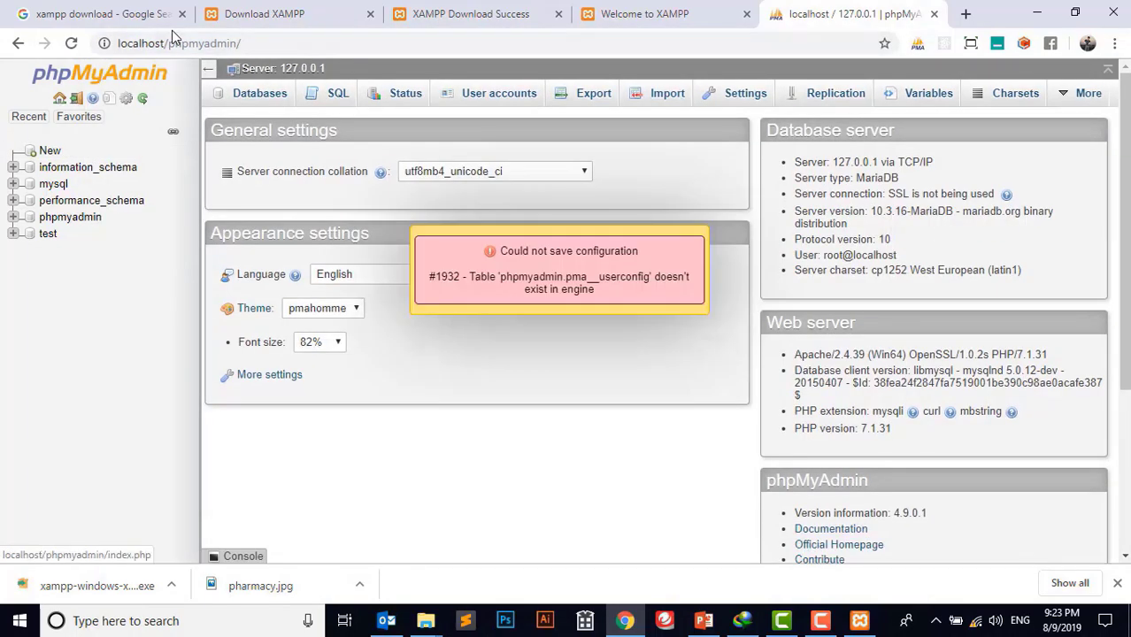
pyautogui.click(547, 296)
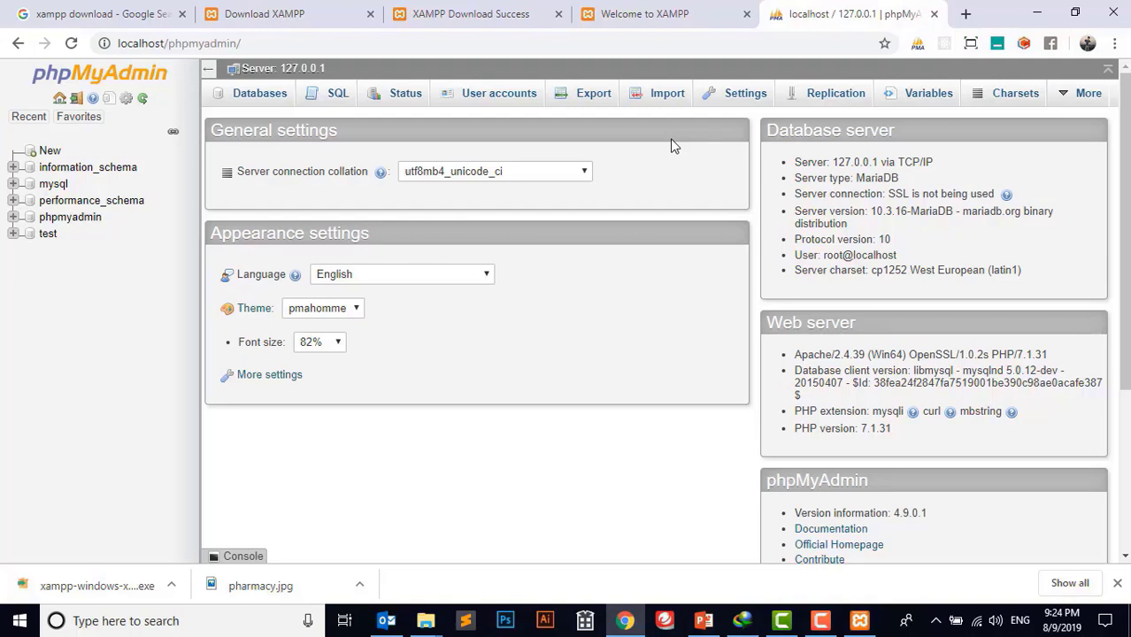
# - Search for "sublime text download" in a new tab, open the sublimetext.com/3 download page, and cancel saving the Windows installer
pyautogui.click(968, 15)
pyautogui.write('s')
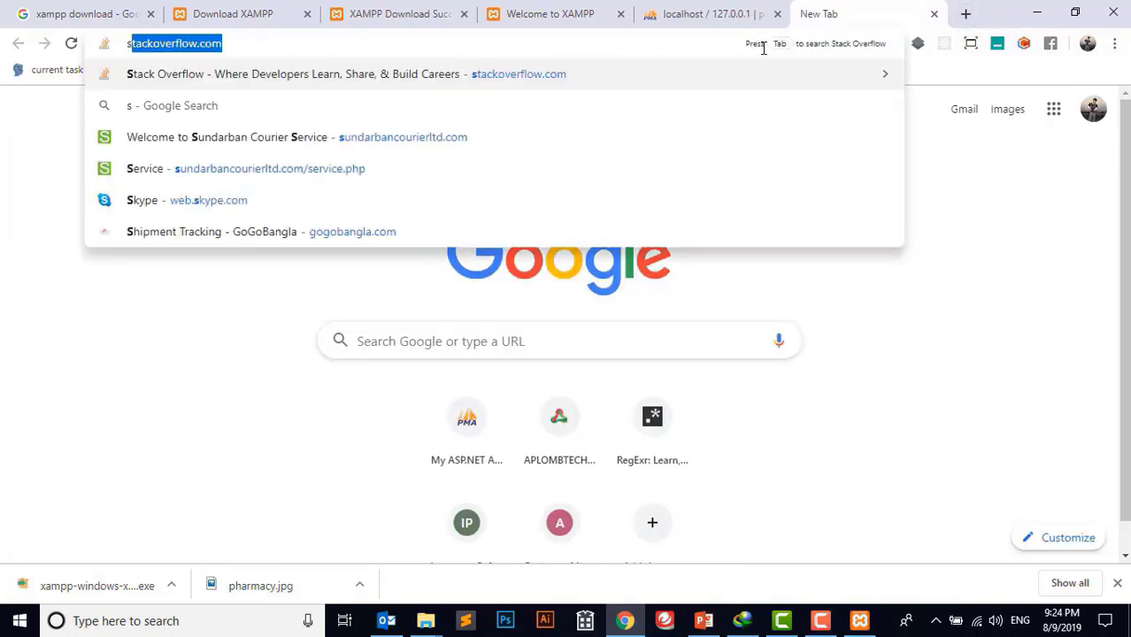
pyautogui.write('ublime')
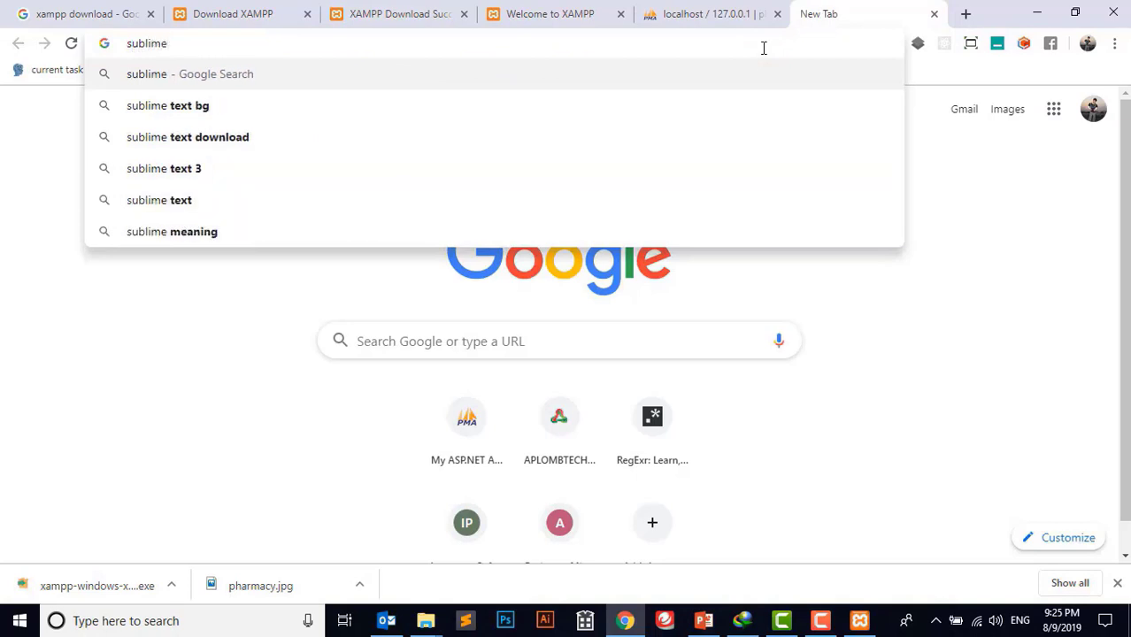
pyautogui.click(248, 146)
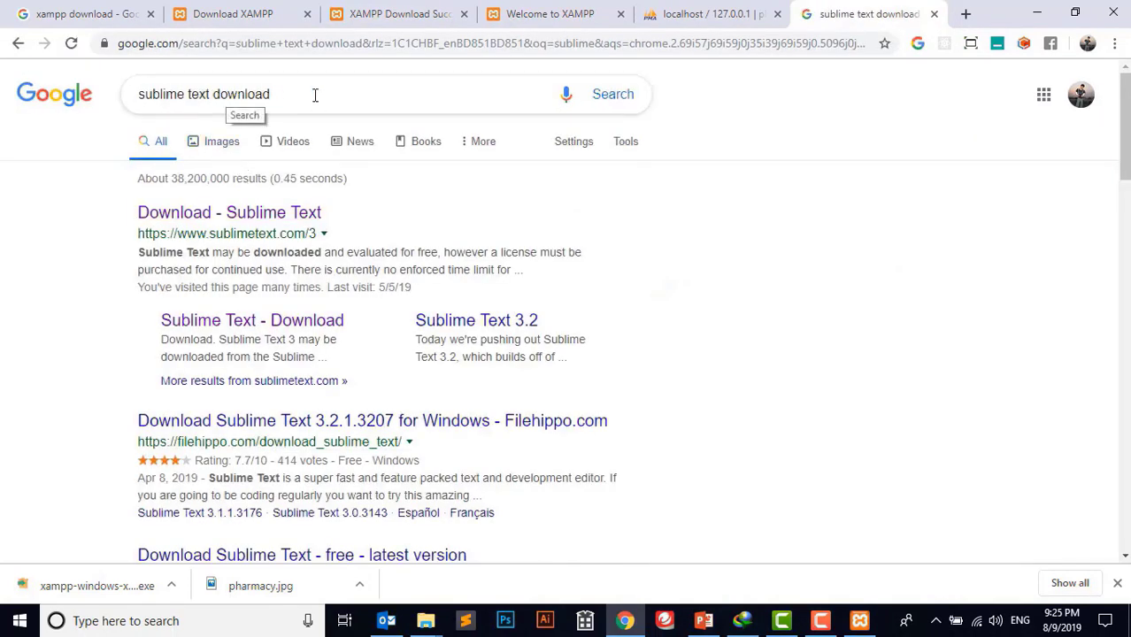
pyautogui.click(246, 219)
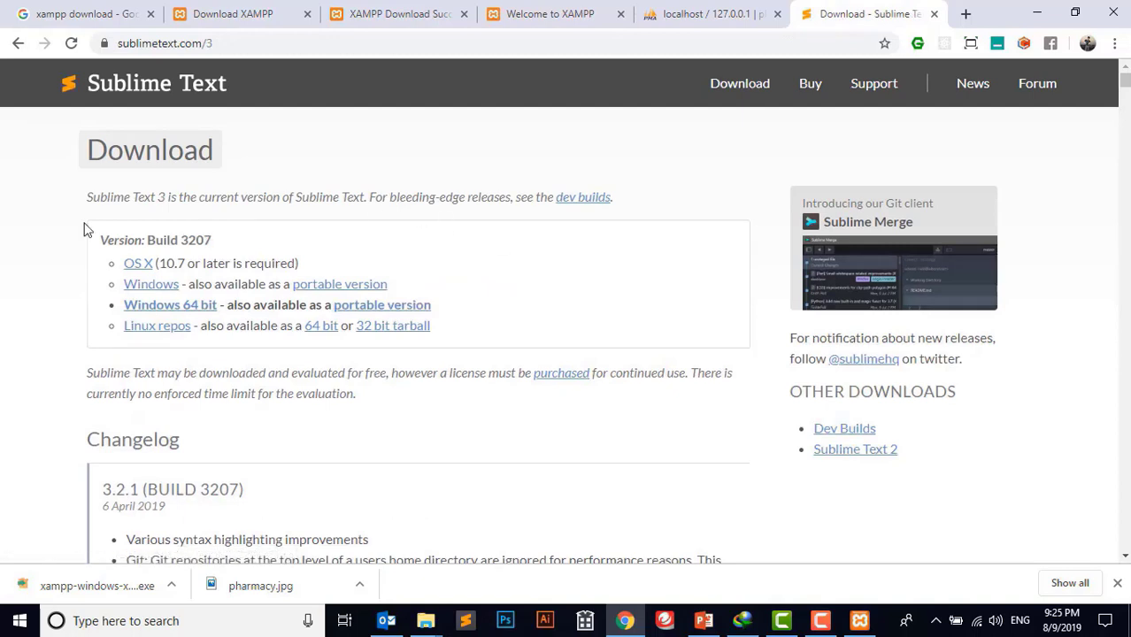
pyautogui.click(150, 293)
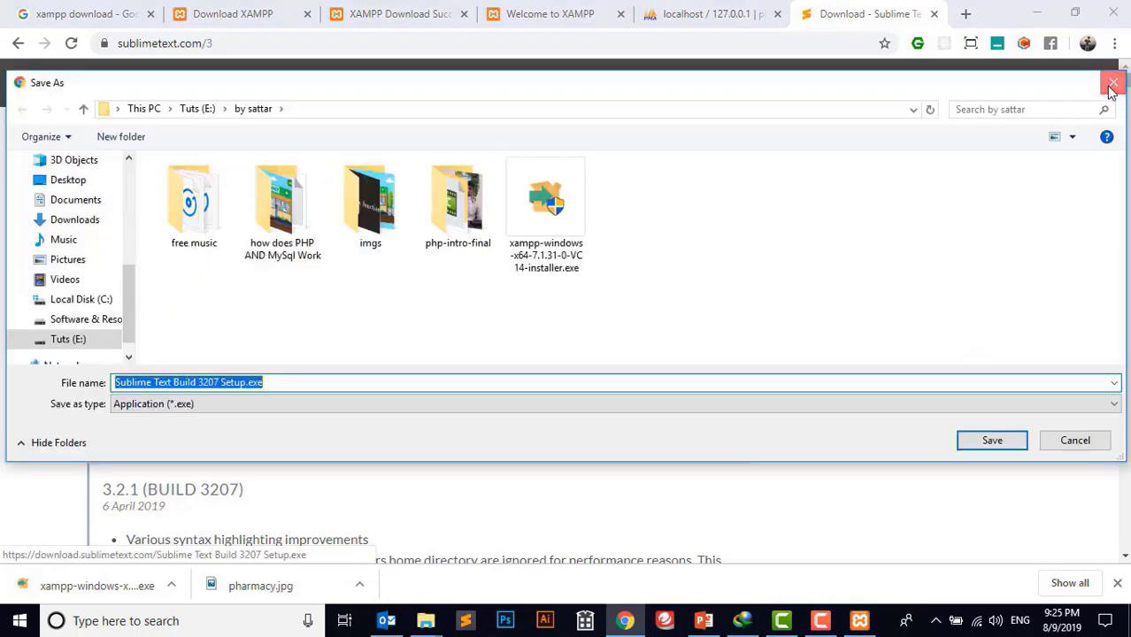
pyautogui.click(1113, 83)
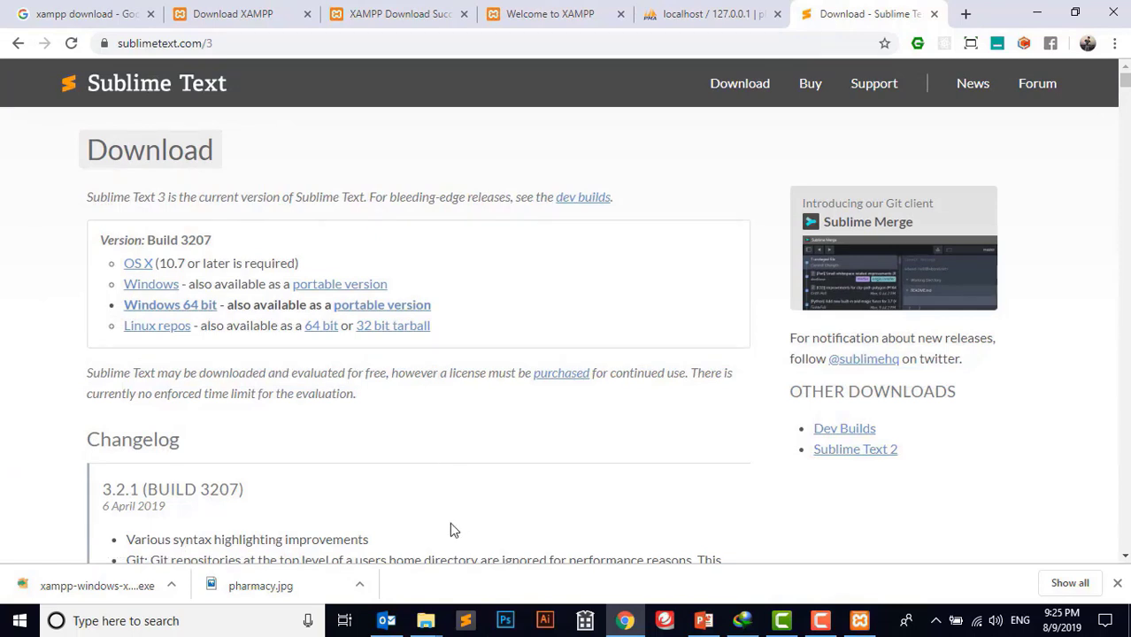
# - Search Windows for "sub" and unpin Sublime Text 3 from the taskbar
pyautogui.click(133, 623)
pyautogui.write('su')
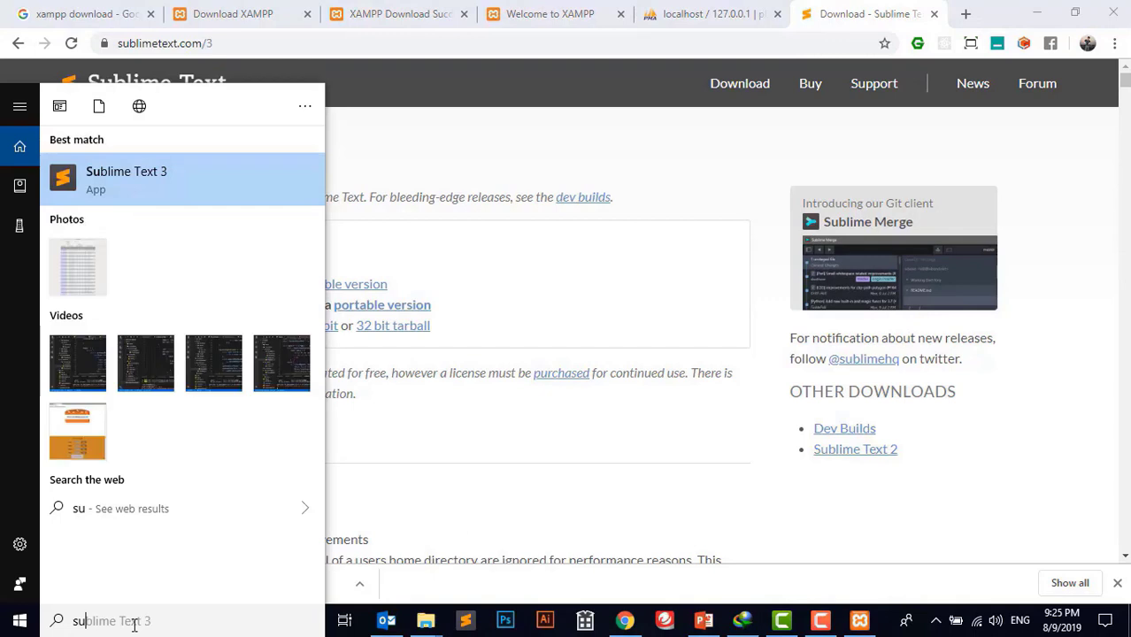
pyautogui.write('b')
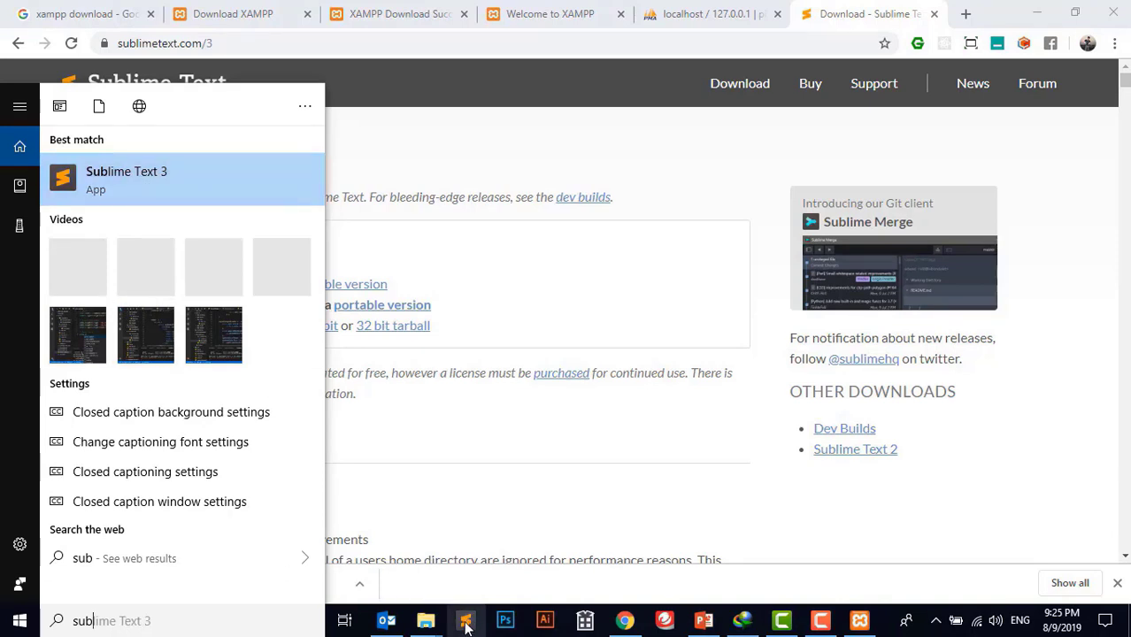
pyautogui.rightClick(126, 168)
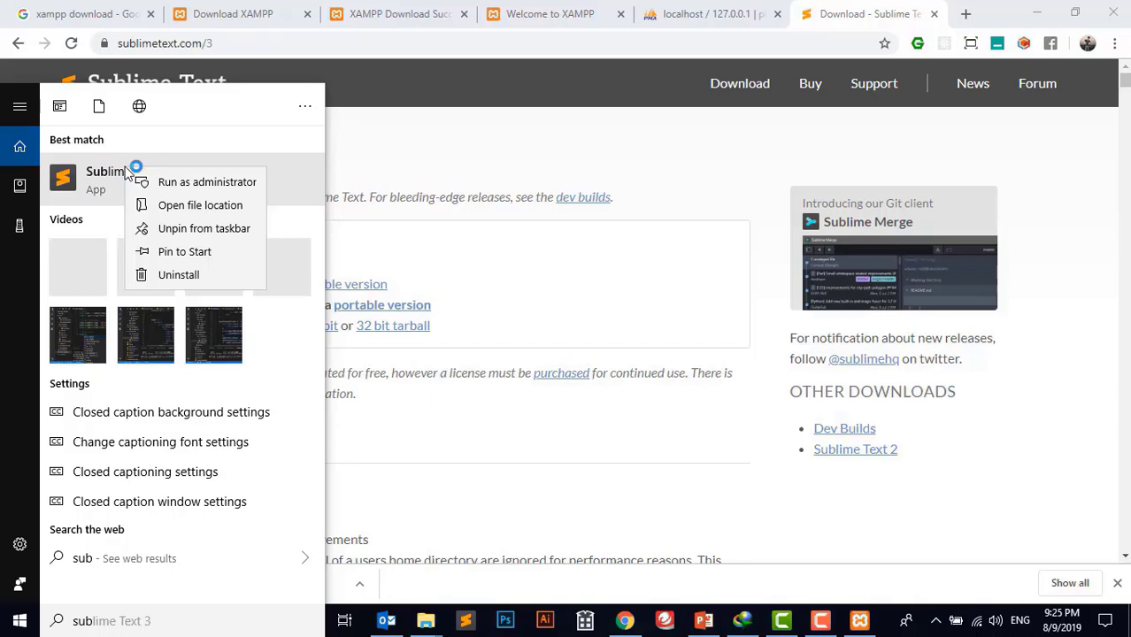
pyautogui.click(184, 232)
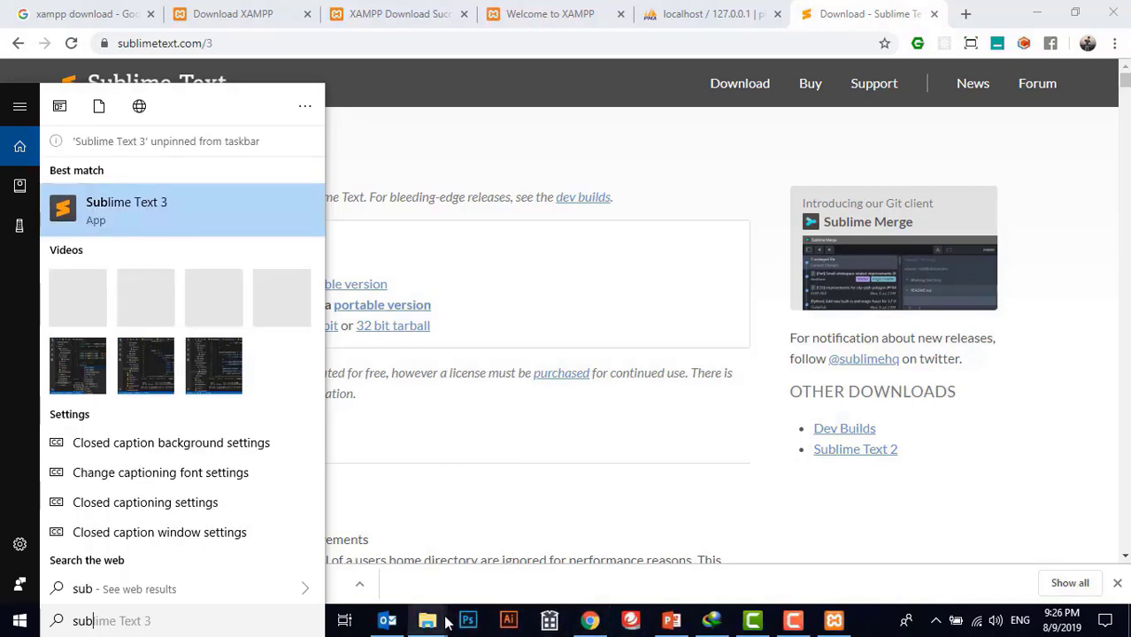
# - Pin Sublime Text 3 to the taskbar and move its icon just before PowerPoint
pyautogui.rightClick(133, 195)
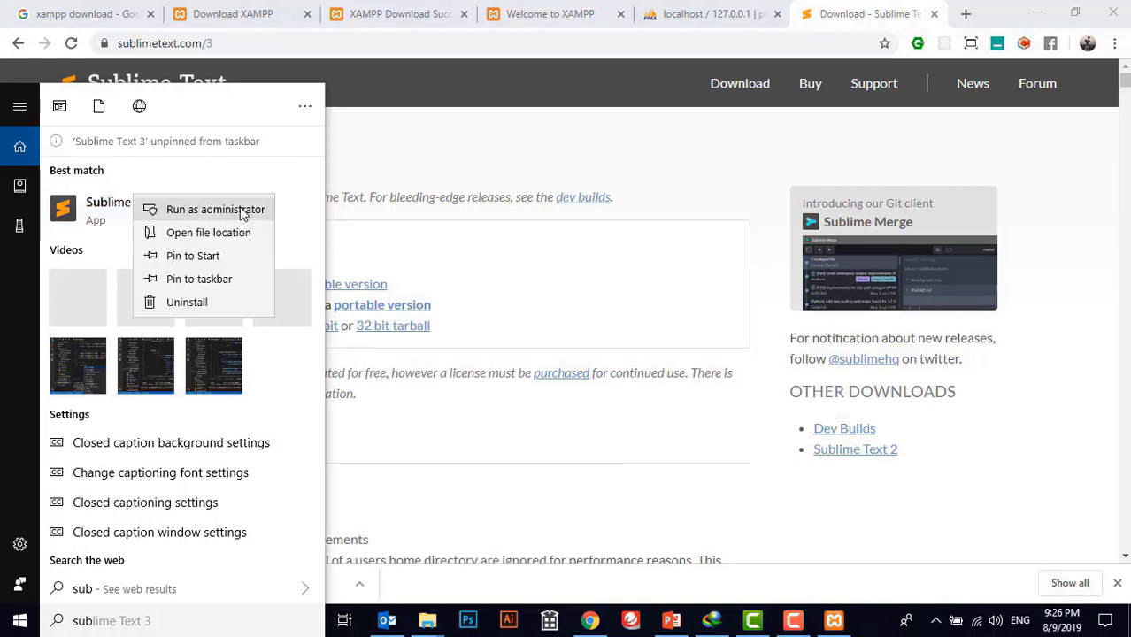
pyautogui.click(205, 282)
pyautogui.moveTo(864, 624); pyautogui.dragTo(666, 625)
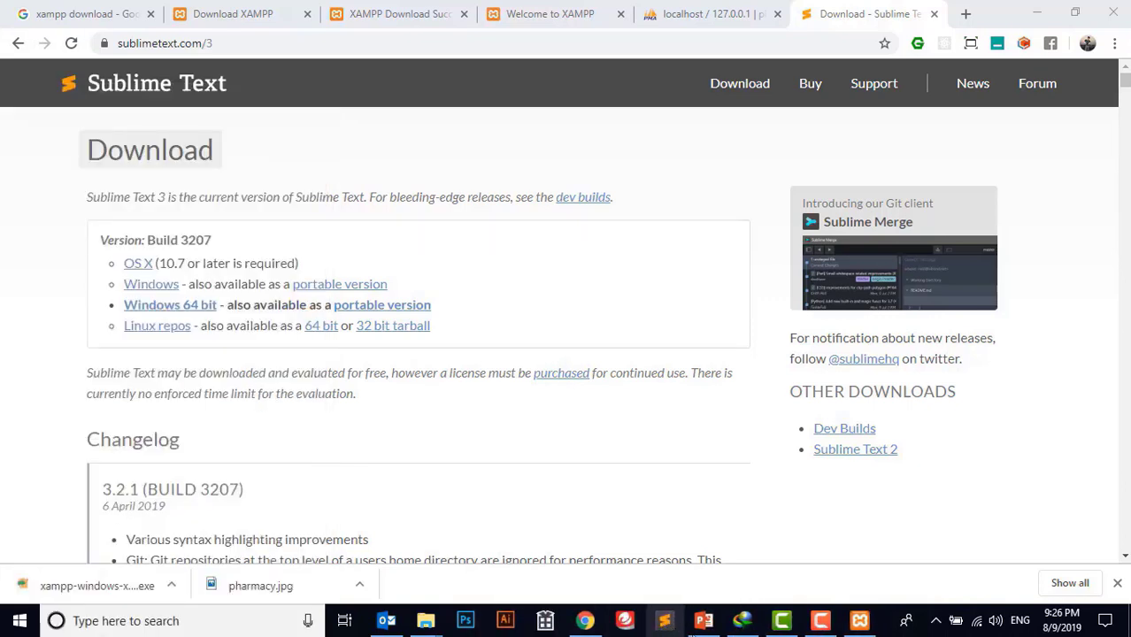
# - Bring up the XAMPP Control Panel, close its window, and check the hidden system tray icons
pyautogui.click(862, 620)
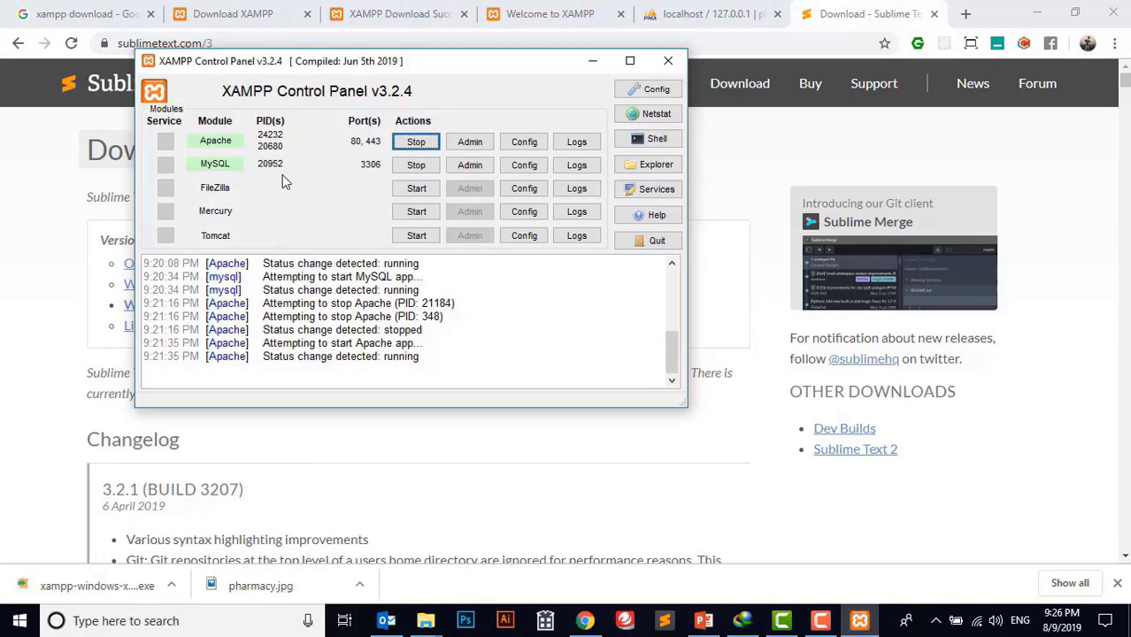
pyautogui.click(669, 61)
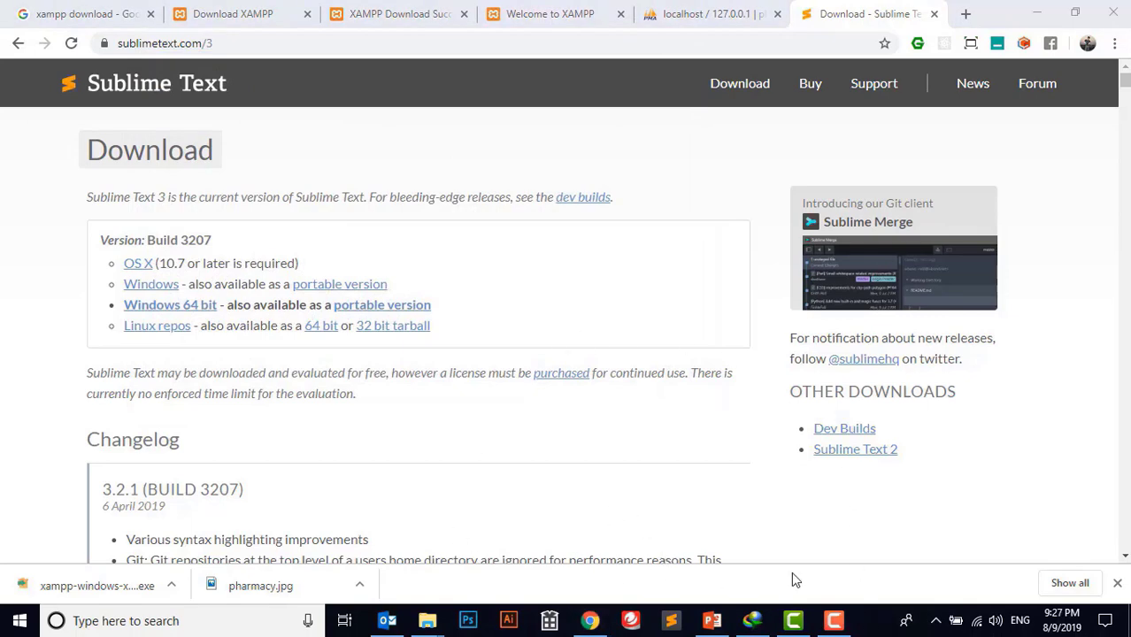
pyautogui.click(935, 619)
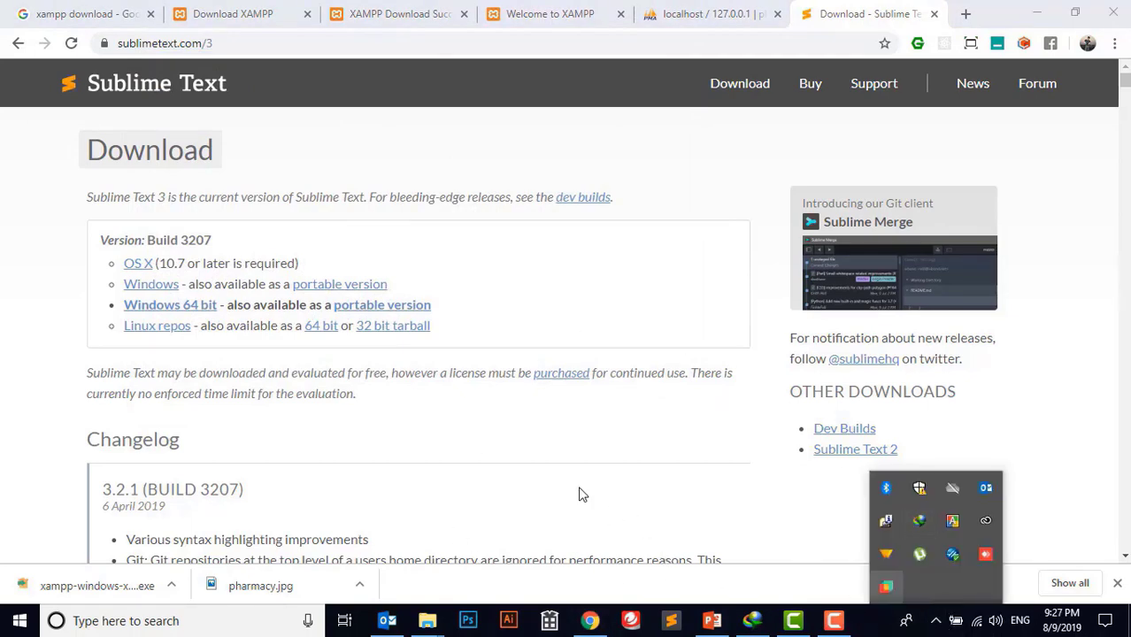
pyautogui.click(712, 157)
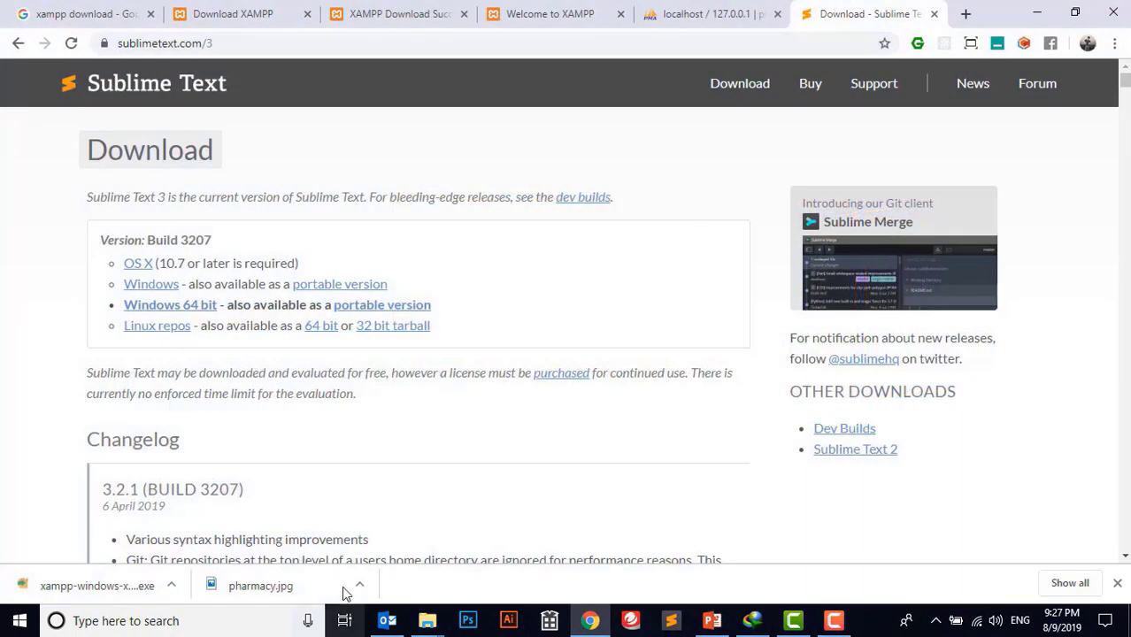
# - Switch to the File Explorer window showing the "by sattar" folder and open the Server folder on drive Tuts (E:)
pyautogui.moveTo(433, 625)
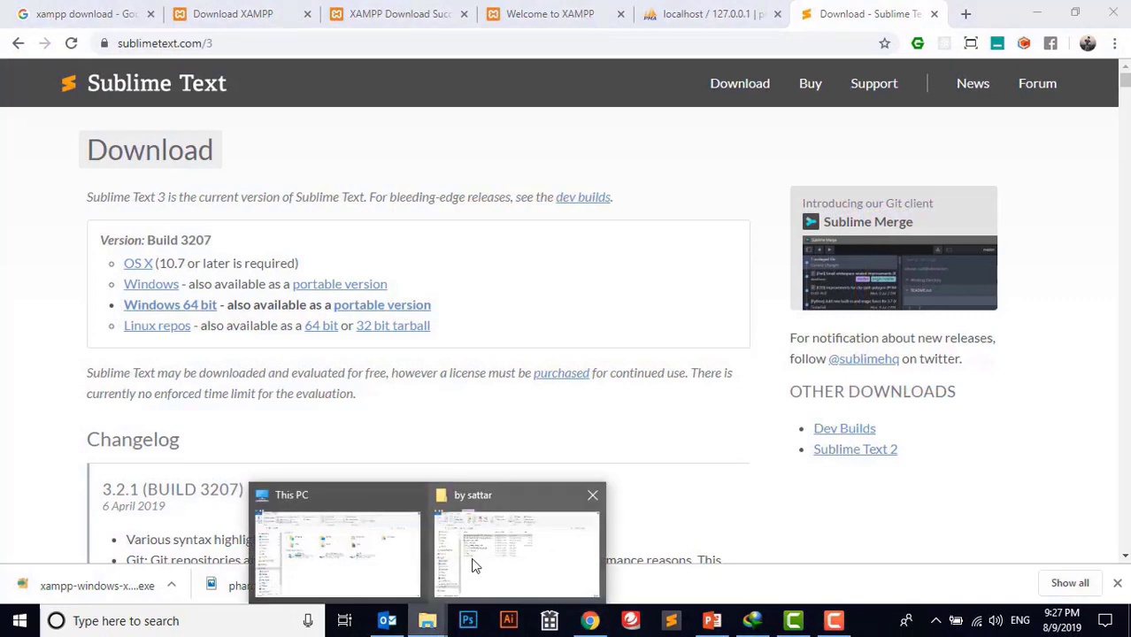
pyautogui.click(478, 560)
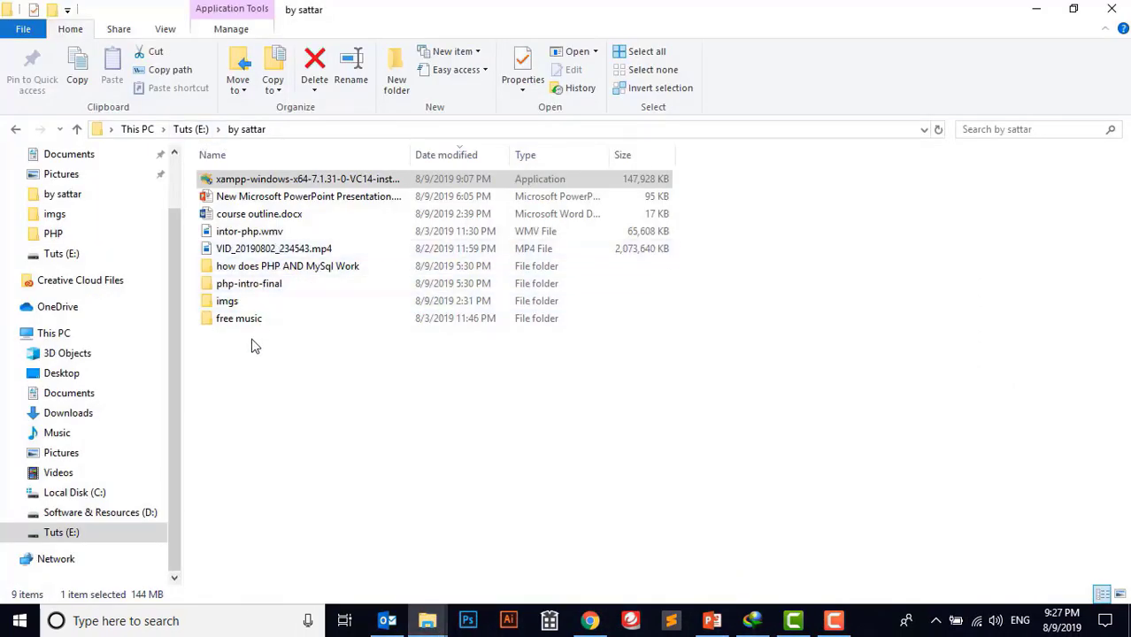
pyautogui.click(197, 134)
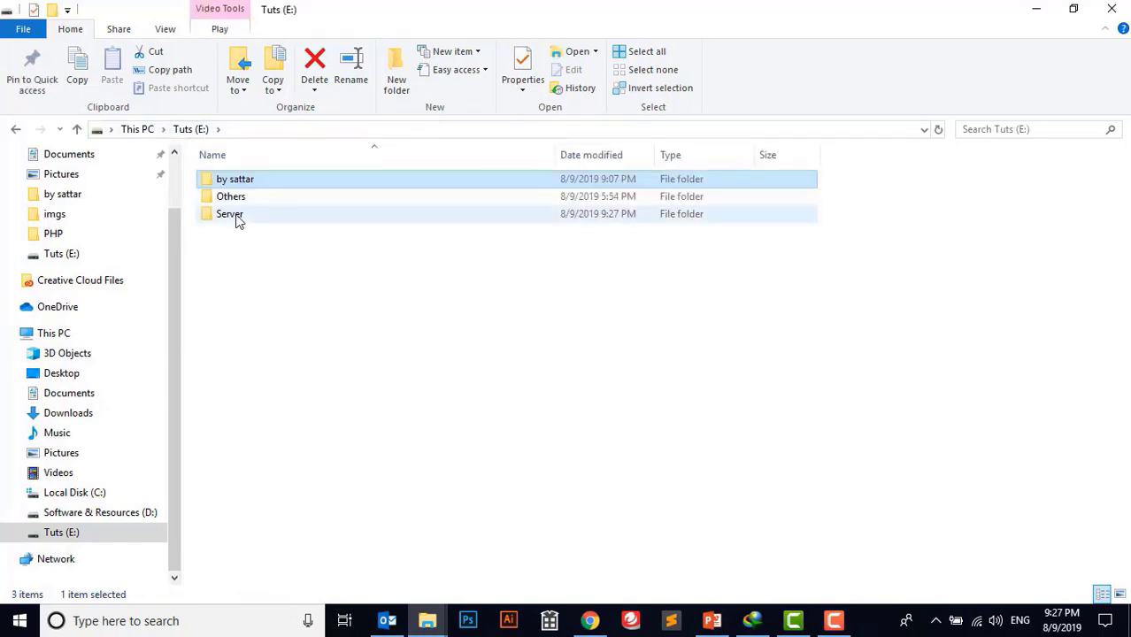
pyautogui.doubleClick(264, 215)
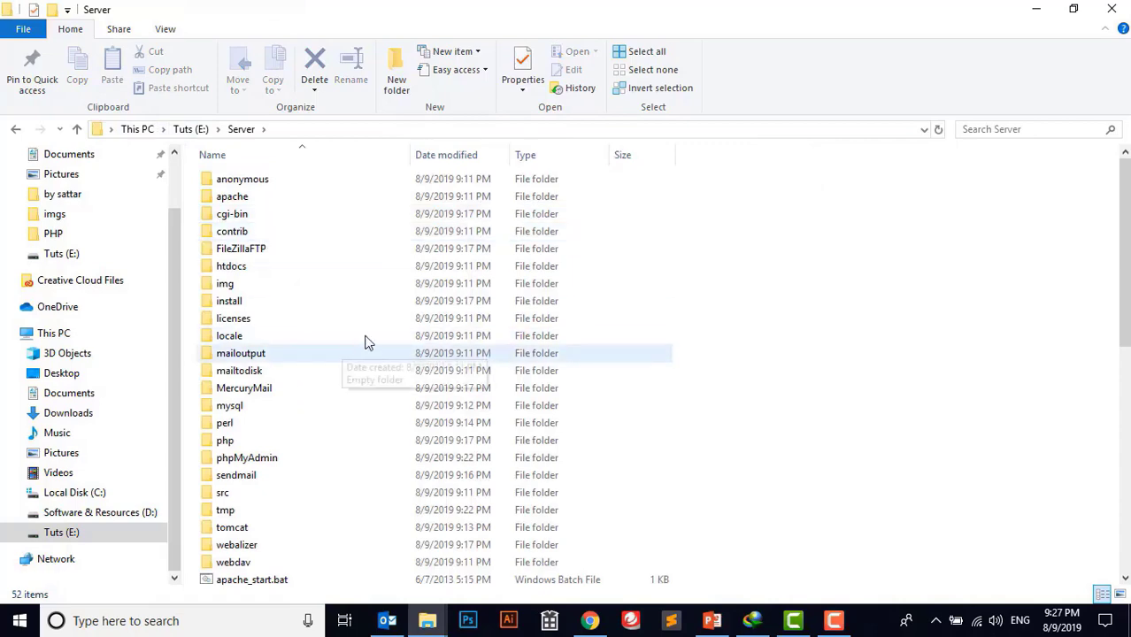
# - Pin xampp-control.exe to the taskbar and test the pinned shortcut by launching the XAMPP Control Panel and closing its window
pyautogui.scroll(-1, 363, 335)
pyautogui.scroll(-9, 371, 326)
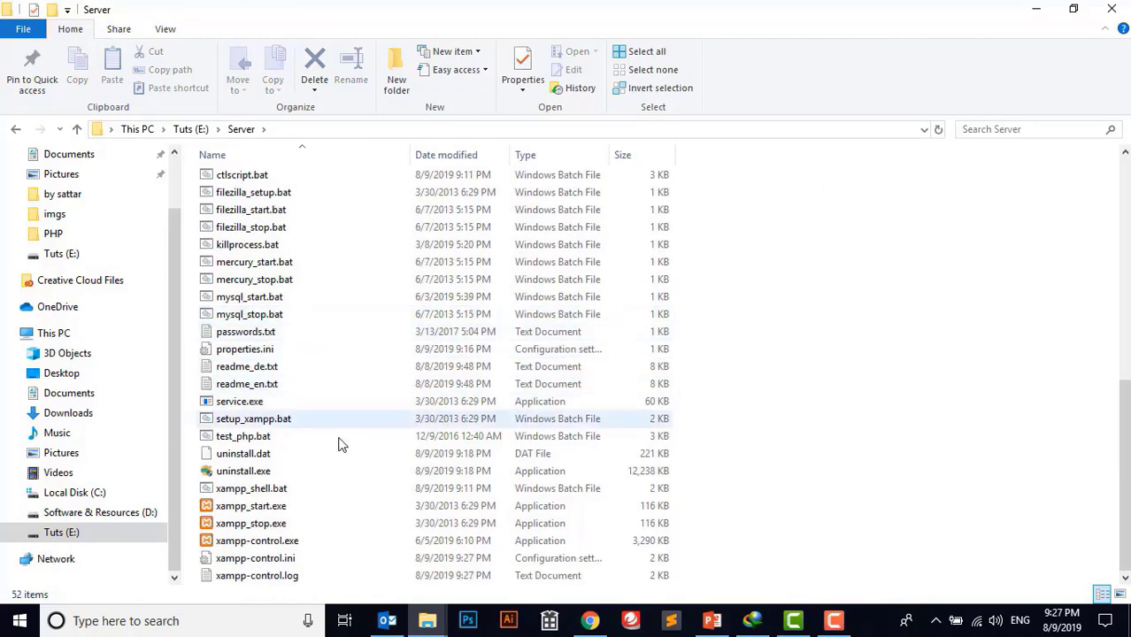
pyautogui.rightClick(258, 548)
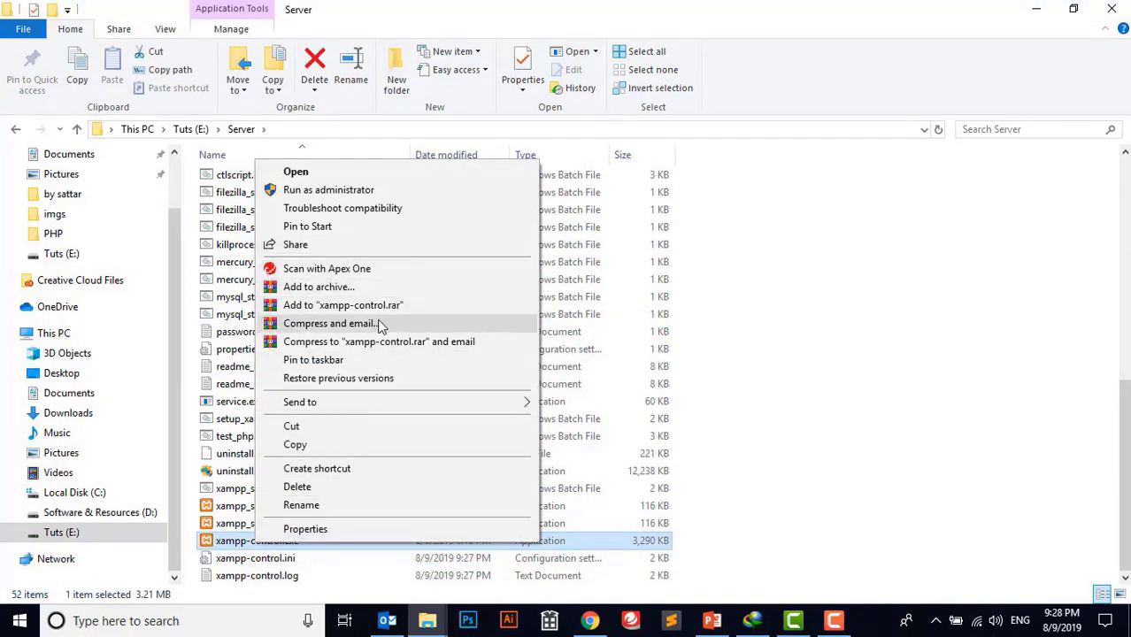
pyautogui.click(339, 370)
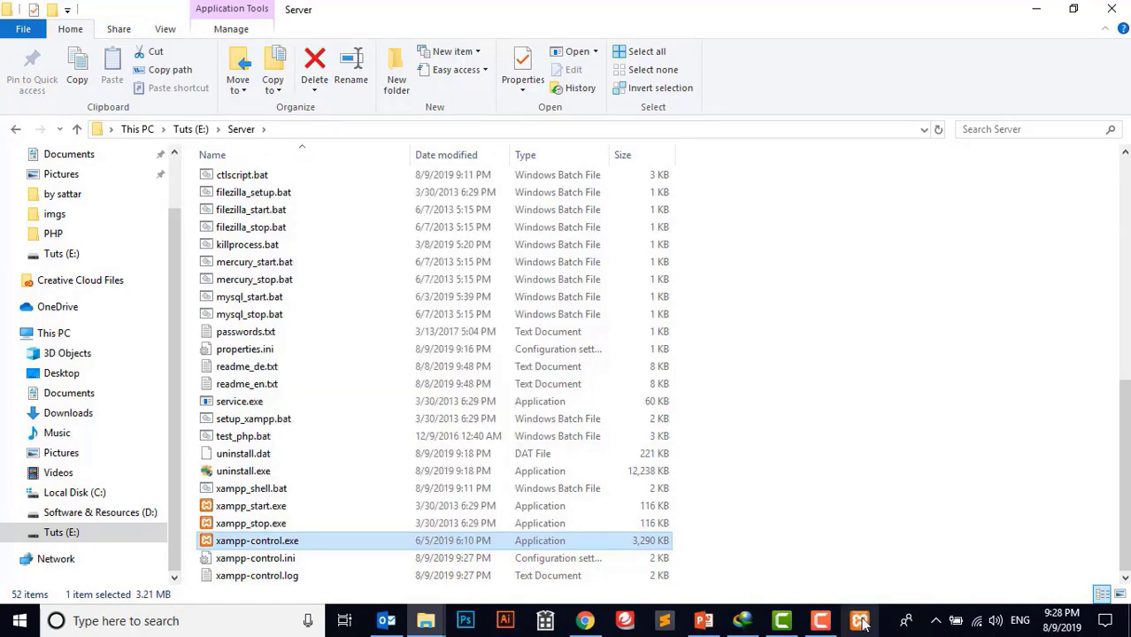
pyautogui.click(843, 622)
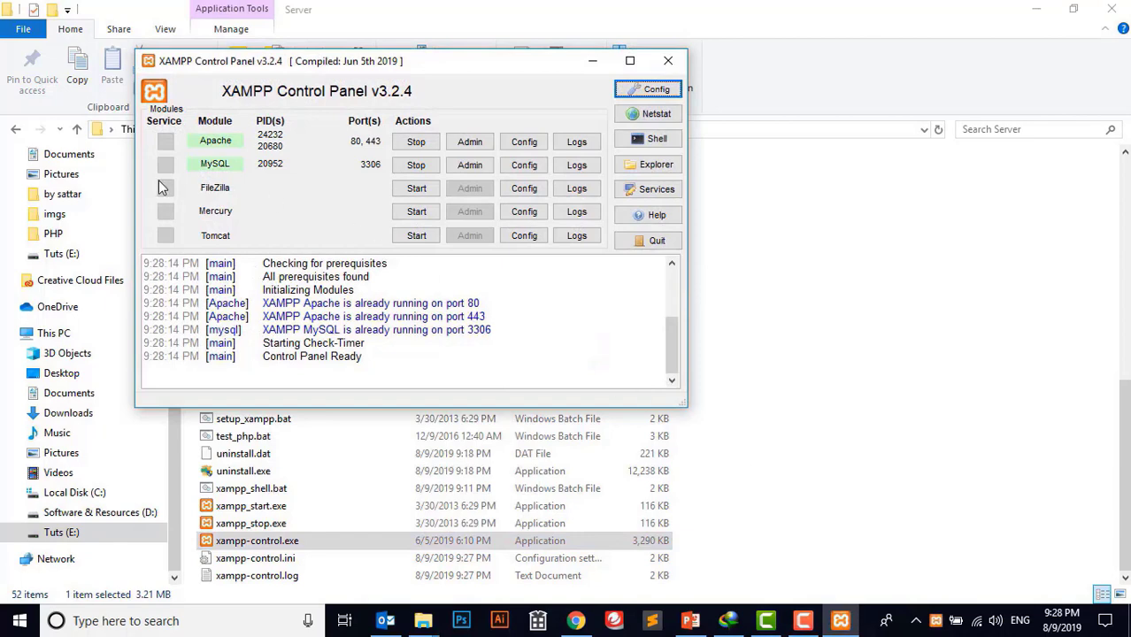
pyautogui.click(668, 60)
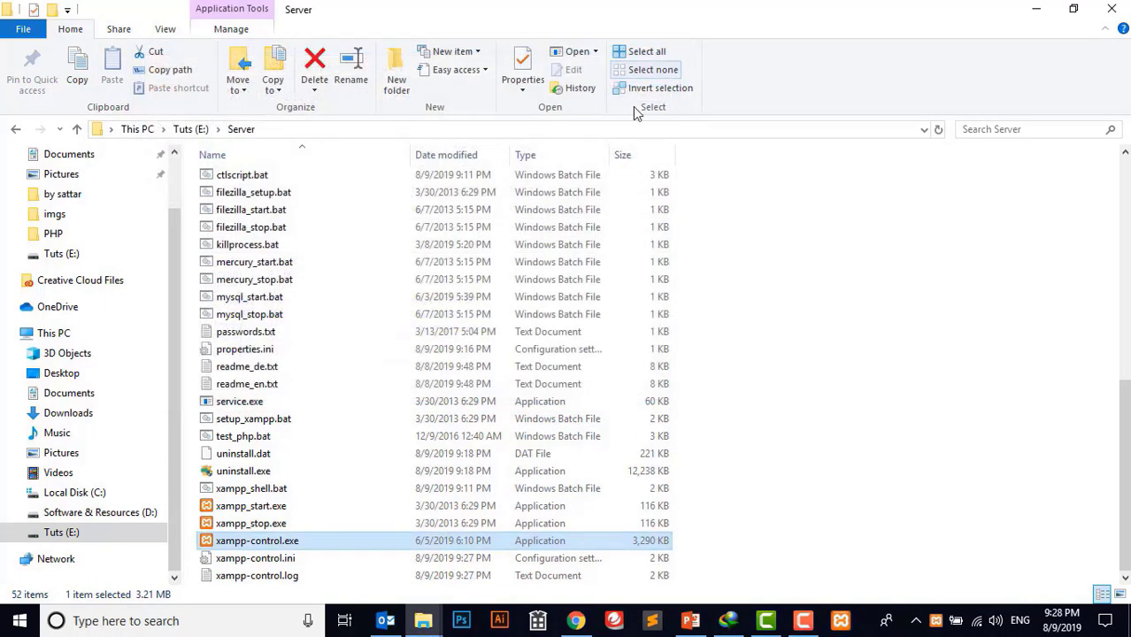